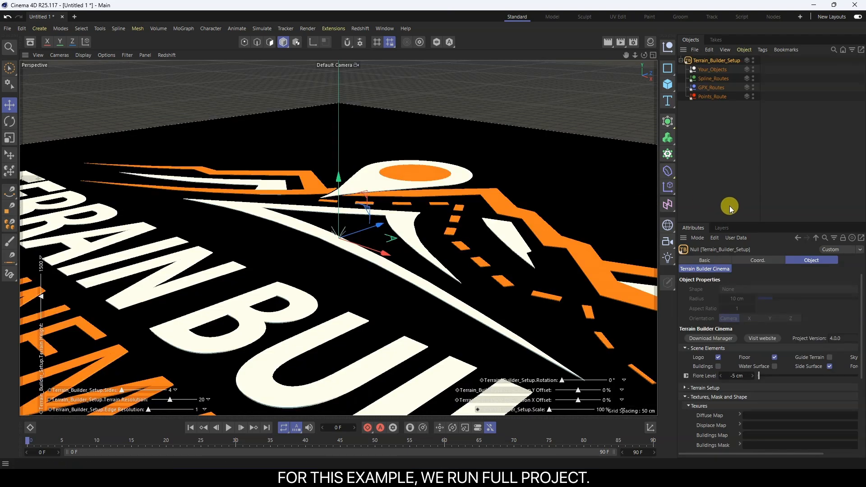
- Enlarge the attributes area and collapse the setup's Scene Elements and Textures, Mask and Shape groups
drag(725, 219, 706, 124)
click(708, 171)
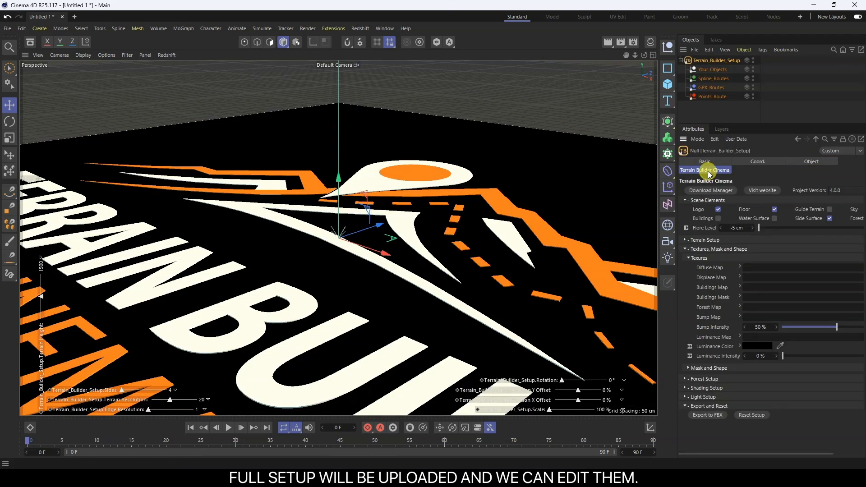
click(714, 201)
click(693, 219)
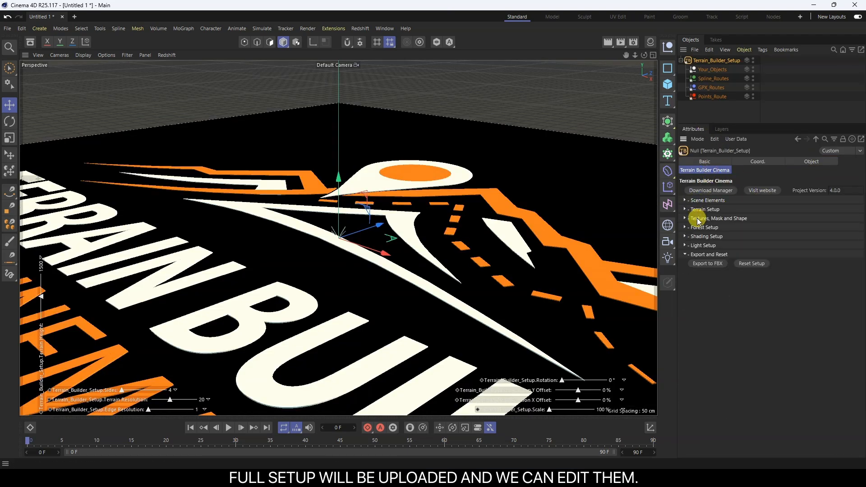
- Save the project as Tutorial_4.0 in the Tutorial_4.0 folder, as the Download Manager requires
click(708, 190)
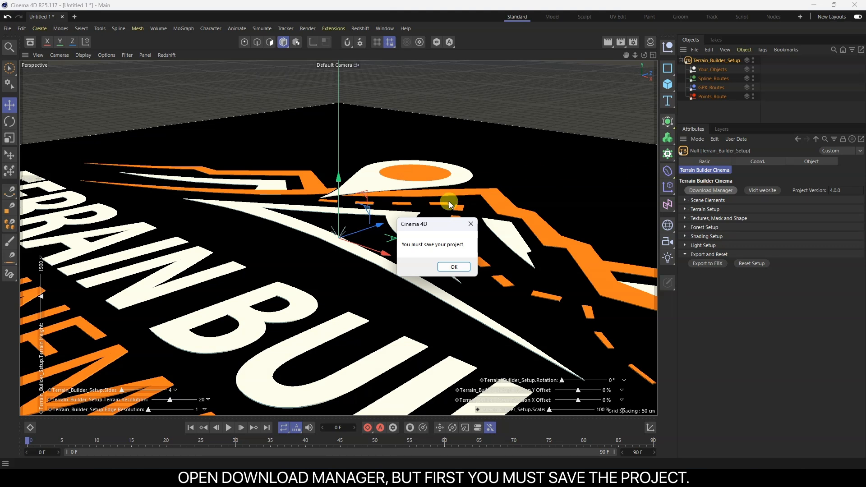
click(453, 266)
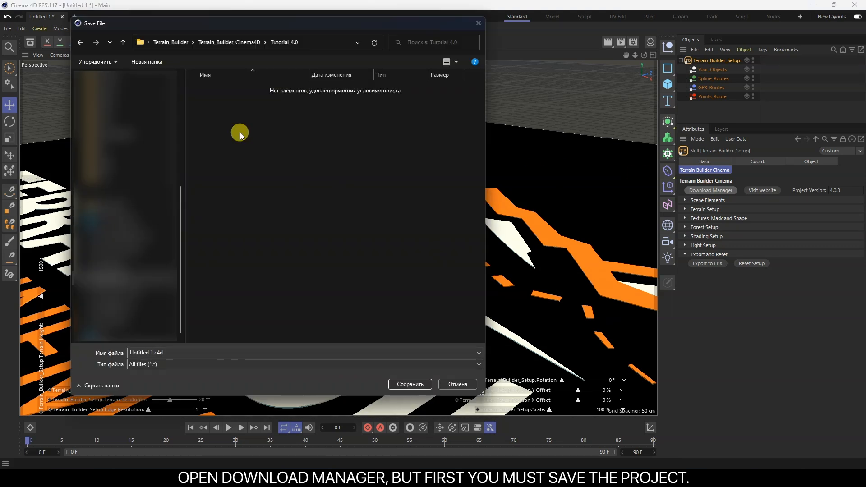
text(Tutorial_4.0)
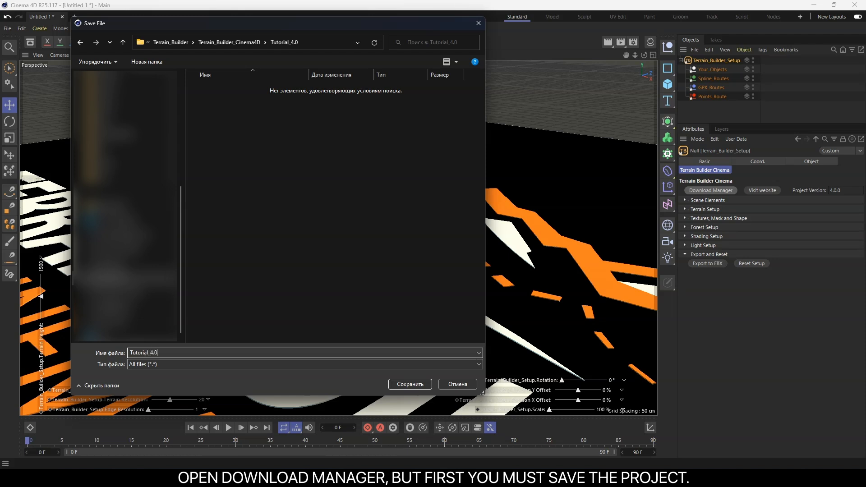
key(Return)
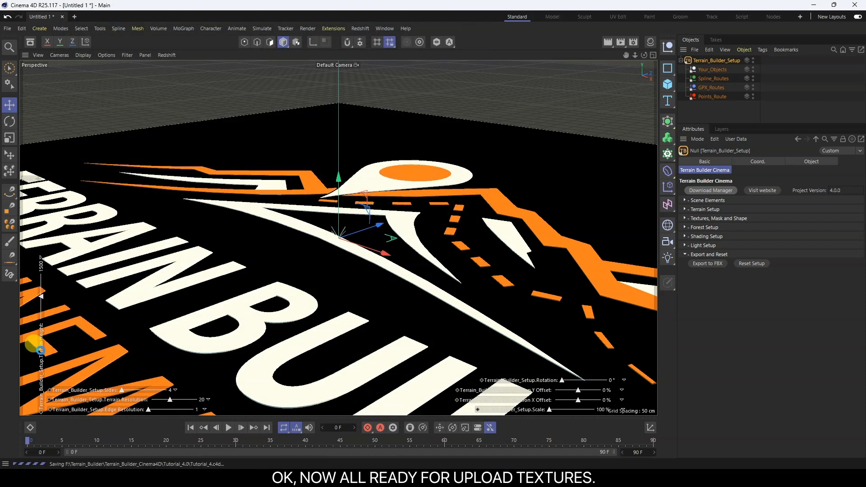
- Open the Download Manager of Terrain_Builder_Setup and place its window over the viewport
scroll(376, 226, down, 2)
scroll(374, 226, down, 8)
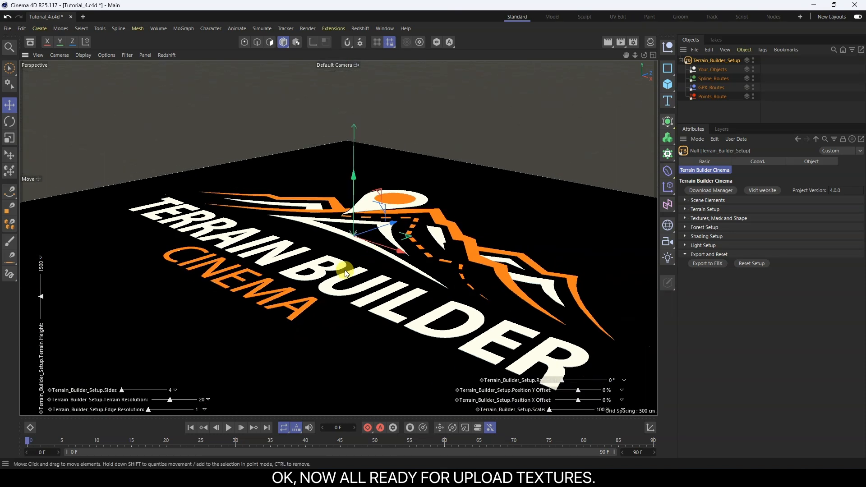
alt+drag(369, 243, 381, 250)
alt+middle_drag(362, 247, 378, 279)
alt+drag(378, 279, 388, 264)
click(725, 58)
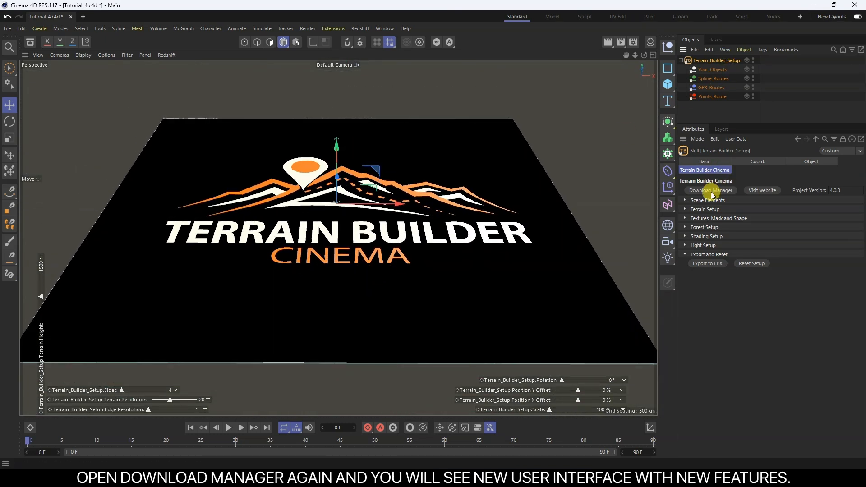
click(710, 192)
drag(663, 40, 533, 56)
click(560, 126)
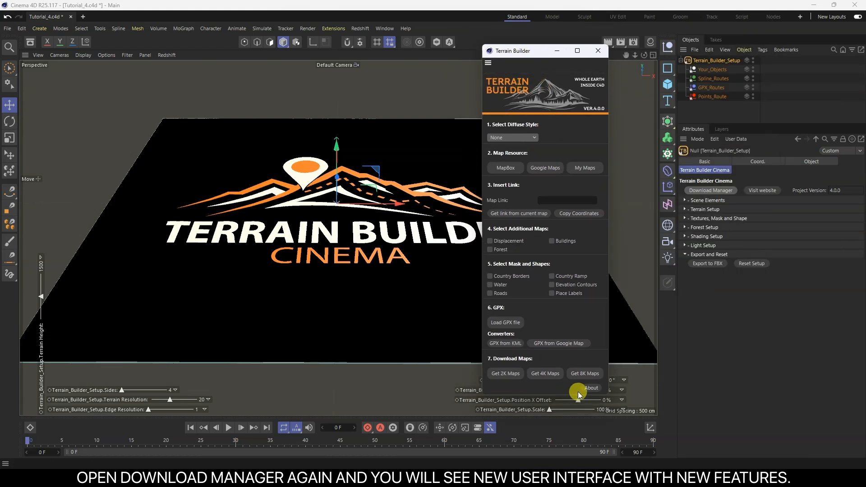
- Set the diffuse style to Satellite and open the MapBox map resource in the browser
click(523, 137)
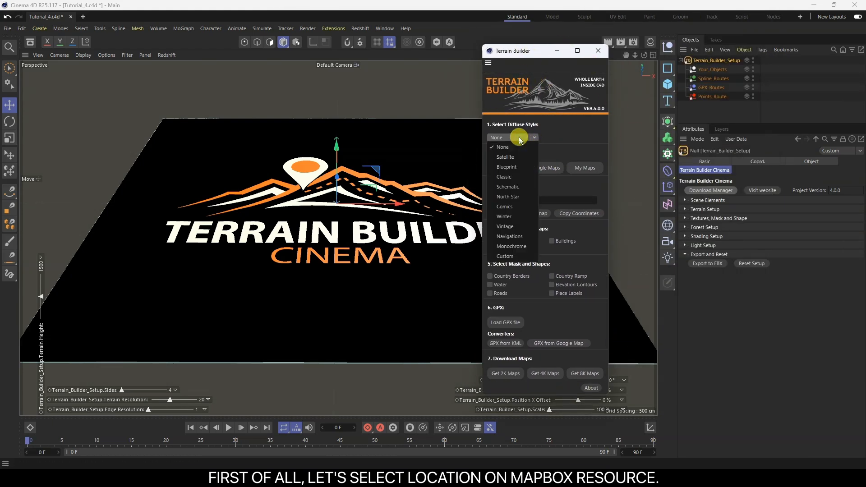
click(510, 155)
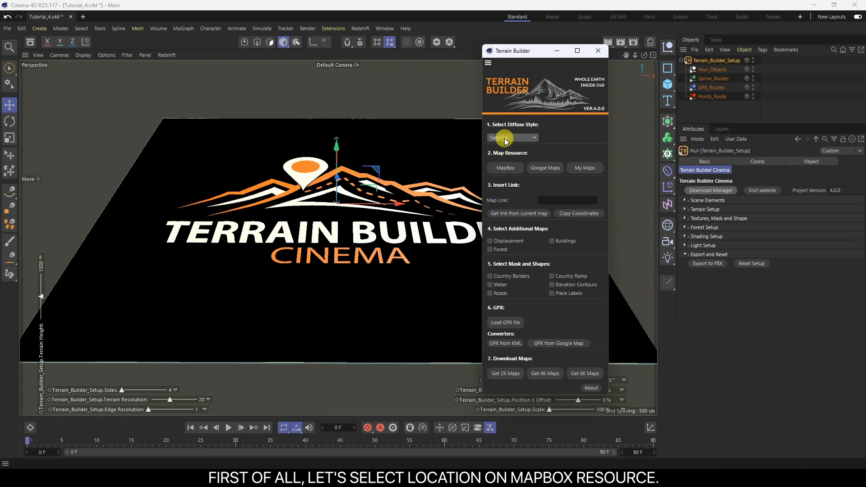
click(505, 168)
- Zoom the Mapbox satellite map in on an Alpine area with glaciers and a turquoise lake
scroll(421, 155, up, 5)
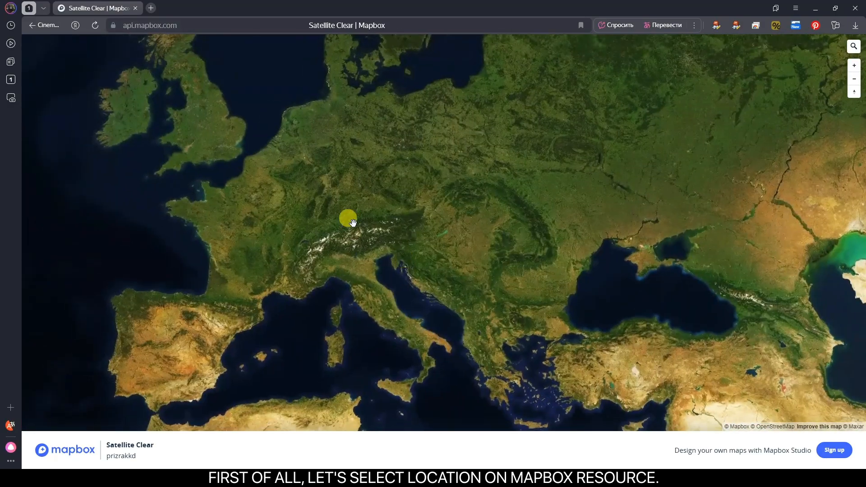
scroll(352, 222, up, 8)
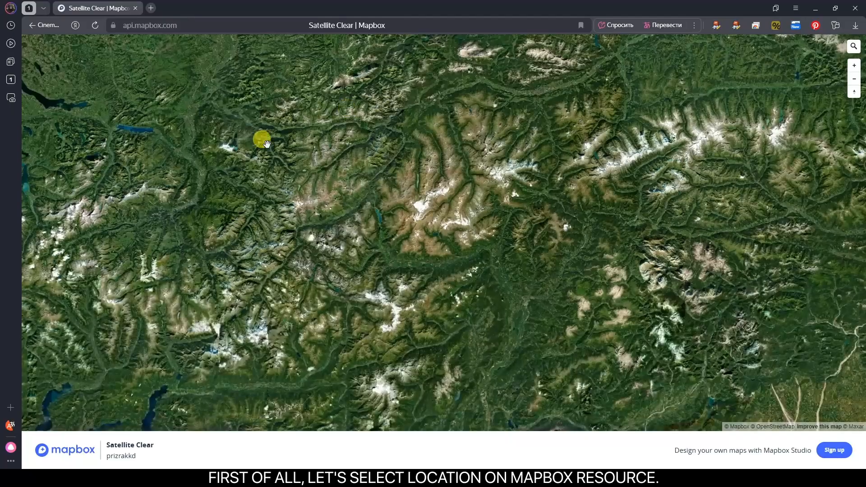
scroll(349, 225, up, 6)
drag(325, 173, 518, 329)
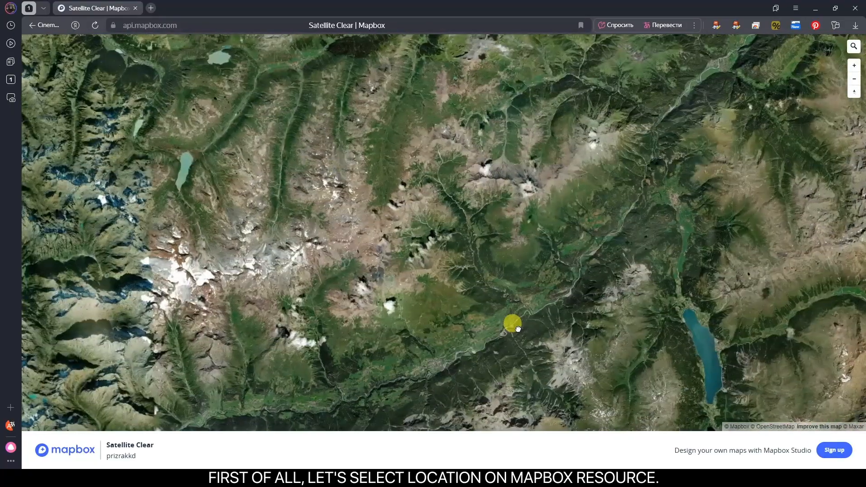
scroll(230, 180, up, 3)
drag(228, 174, 331, 173)
scroll(202, 110, up, 1)
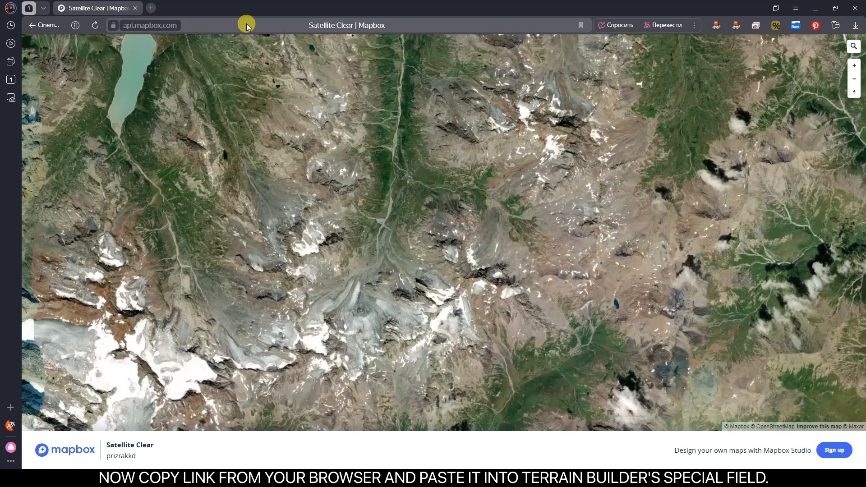
- Copy the Mapbox page link into Terrain Builder's Map Link field and download the 2K maps
click(304, 27)
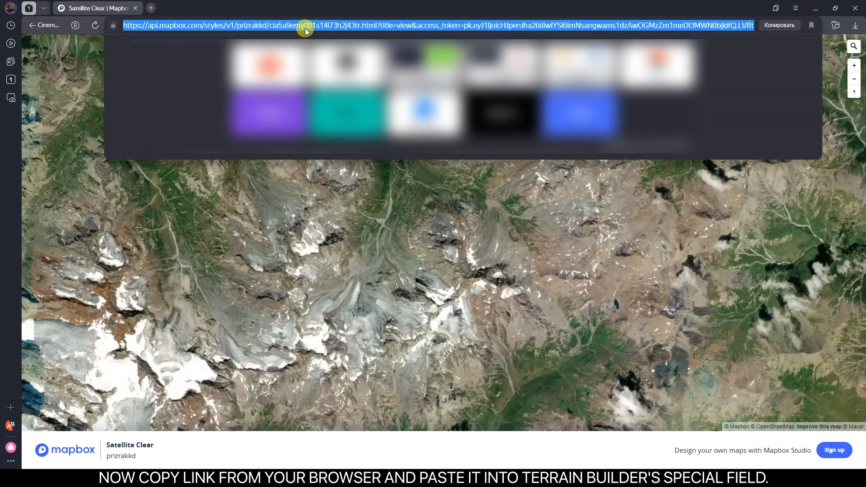
click(817, 9)
click(560, 197)
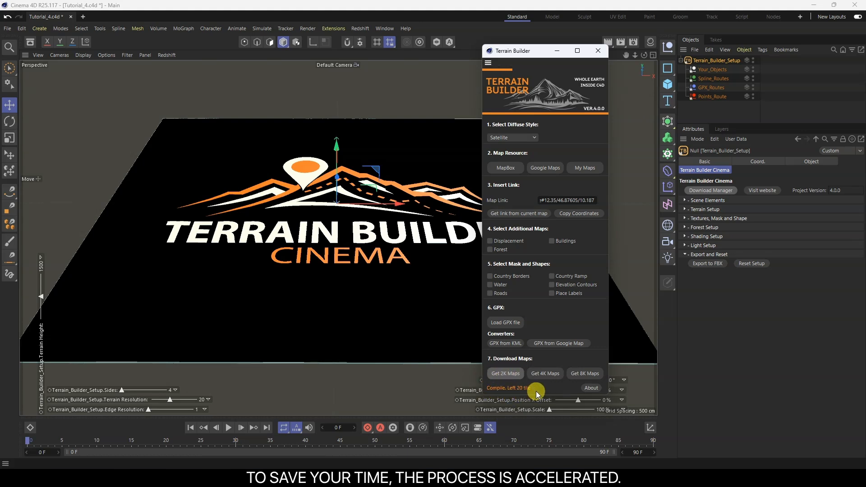
- Move the Terrain Builder window clear of the terrain and hide the logo in the setup's Scene Elements
scroll(241, 222, down, 1)
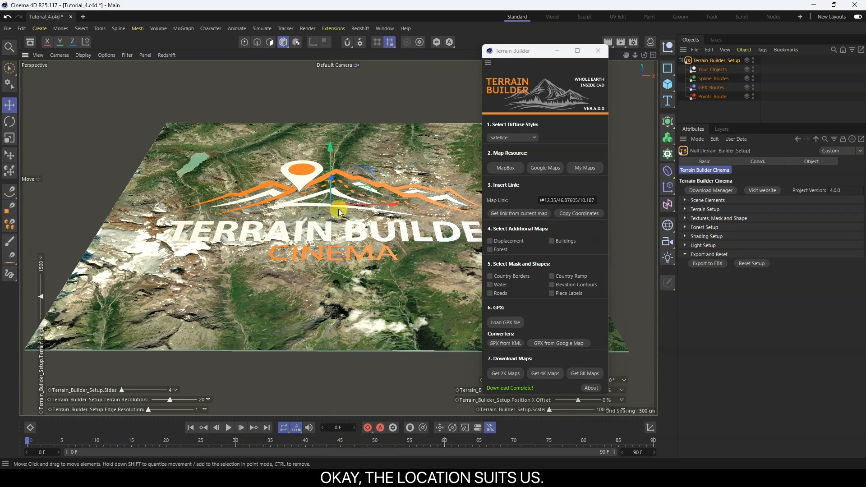
alt+middle_drag(338, 209, 300, 209)
drag(541, 53, 599, 59)
alt+drag(354, 202, 354, 237)
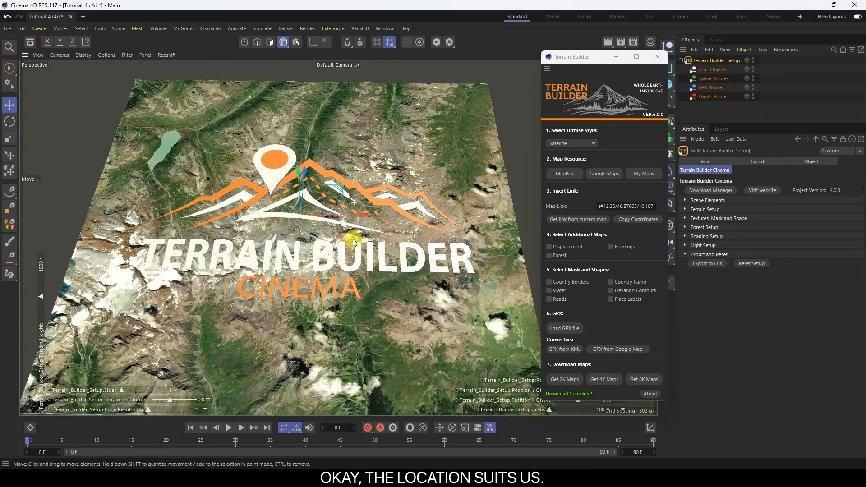
click(707, 200)
click(718, 209)
alt+drag(280, 219, 335, 164)
- Add the Displacement map to the selection and download the 2K maps, keeping the existing diffuse map
click(550, 247)
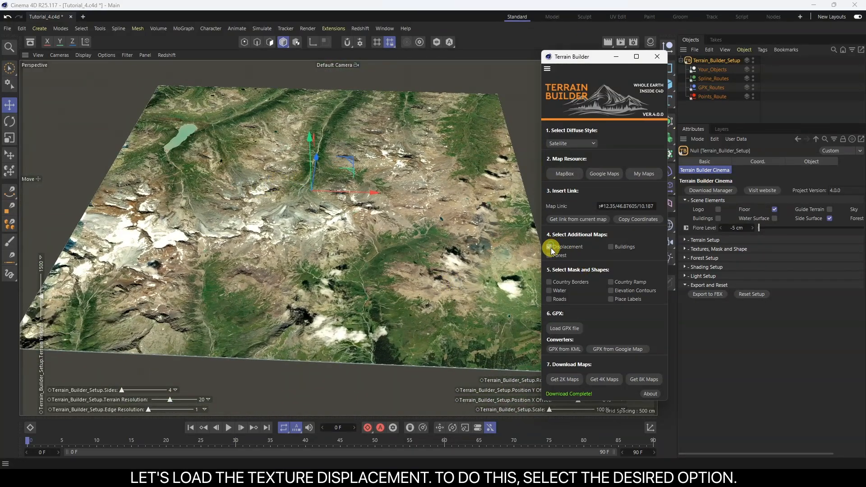
click(572, 380)
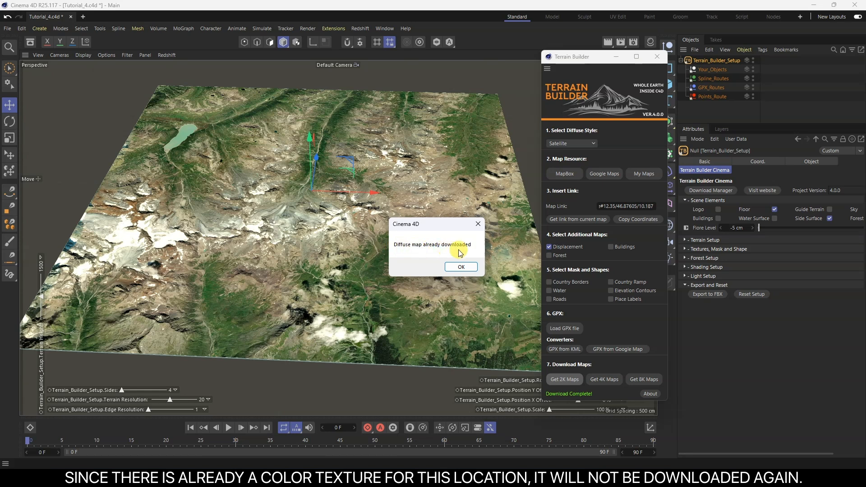
click(455, 270)
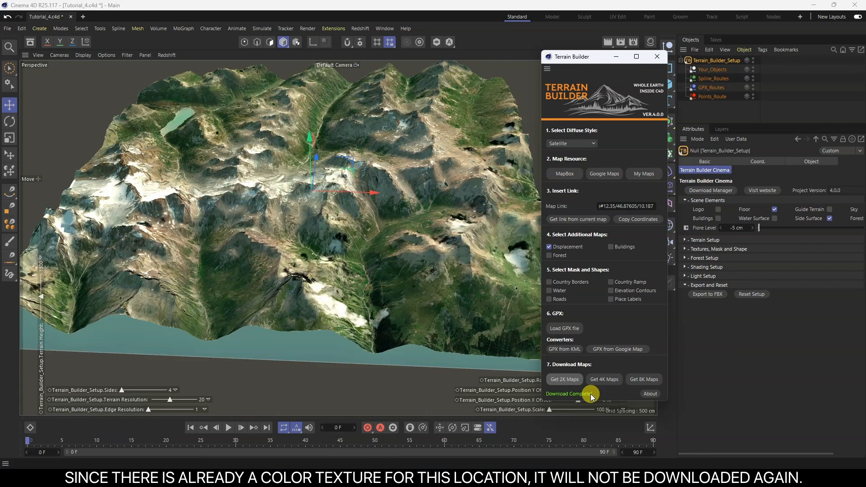
- Set the Terrain Resolution in Terrain Setup to 30 and view the terrain from another side
alt+drag(251, 218, 215, 228)
click(705, 243)
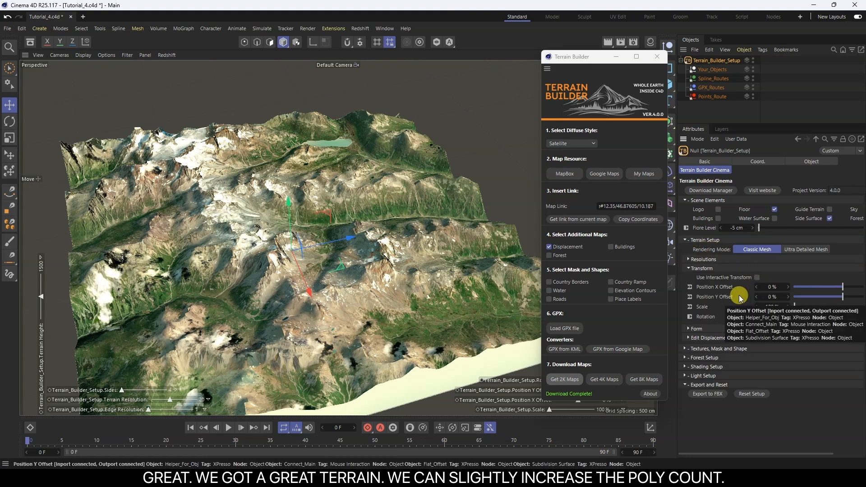
click(707, 259)
drag(760, 271, 767, 272)
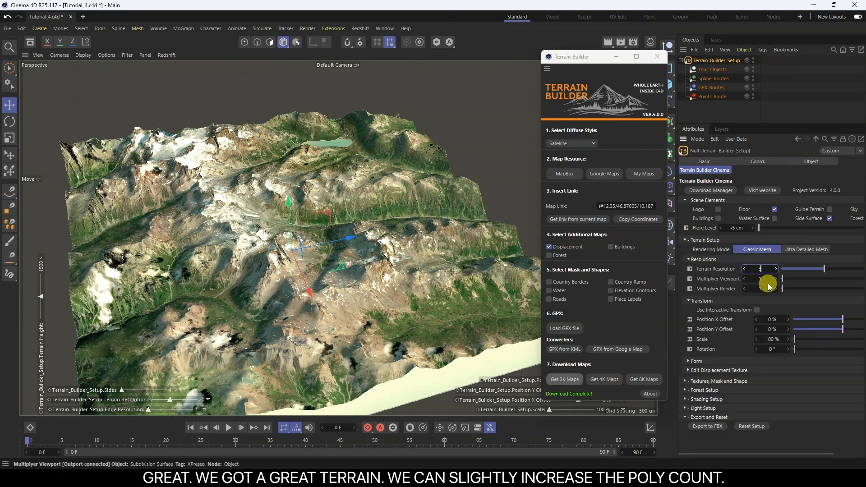
alt+drag(454, 270, 324, 243)
- Expand the Textures group, widen the attributes area and examine the coordinates in the Diffuse Map file name
click(705, 241)
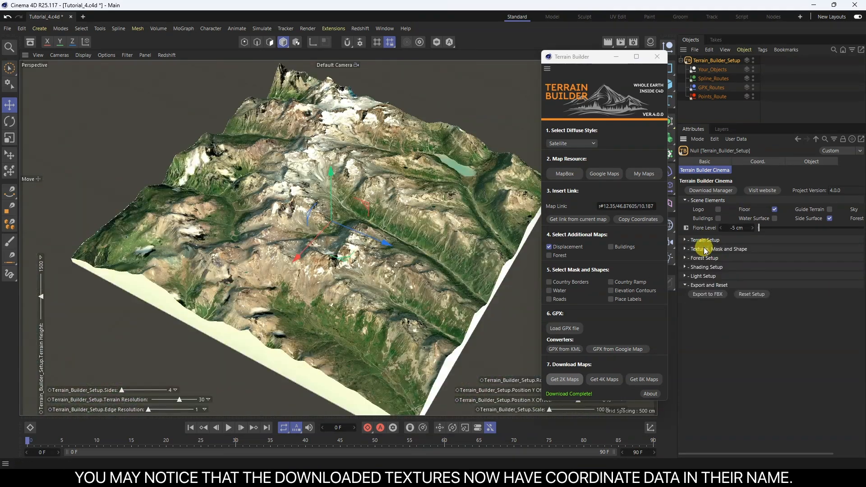
click(706, 249)
mouse_move(676, 277)
mouse_down()
mouse_move(611, 274)
mouse_move(627, 273)
mouse_up()
click(783, 259)
click(829, 259)
drag(829, 258, 714, 258)
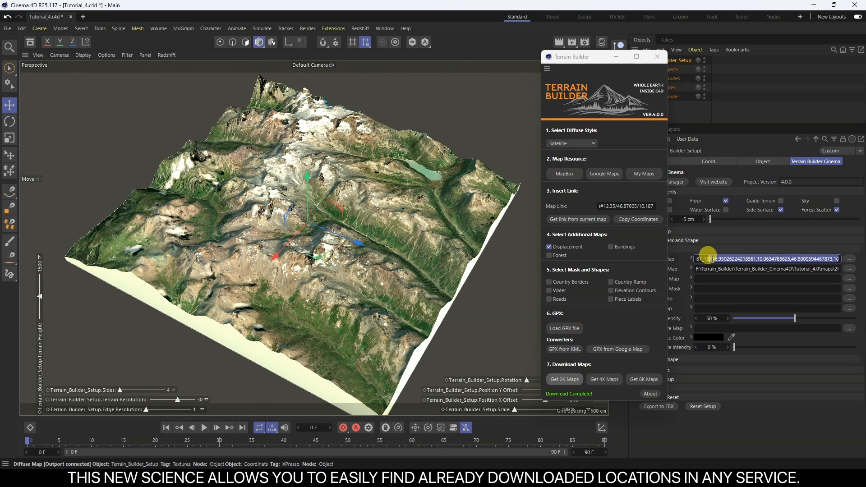
click(713, 259)
click(641, 263)
alt+drag(322, 232, 300, 228)
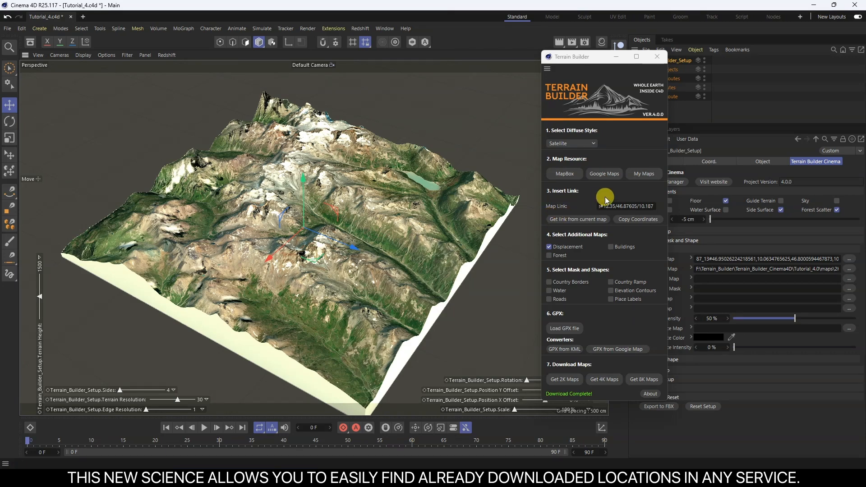
- Open Google Maps as the map resource and frame the mountain region between St. Stephan and Kandersteg
click(601, 175)
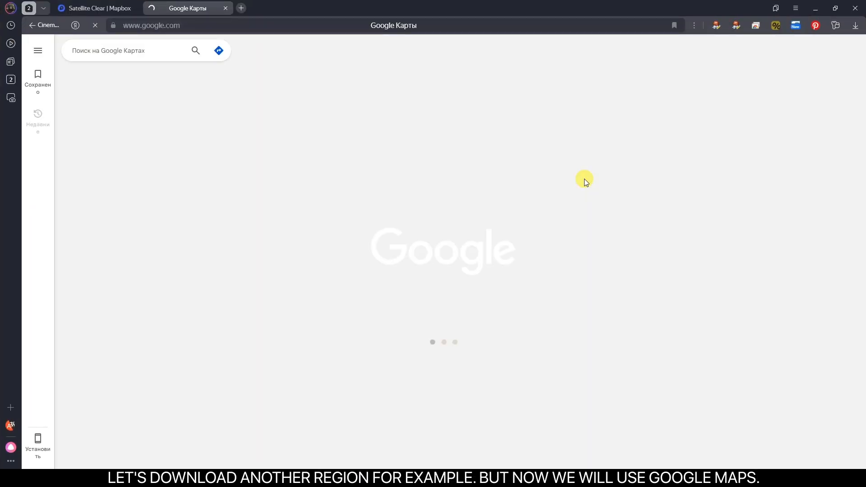
scroll(426, 224, down, 3)
scroll(424, 223, down, 5)
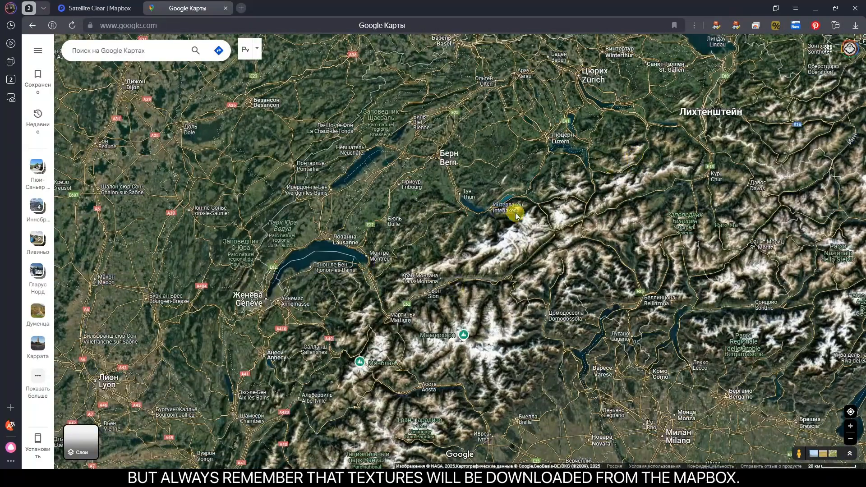
scroll(515, 215, up, 6)
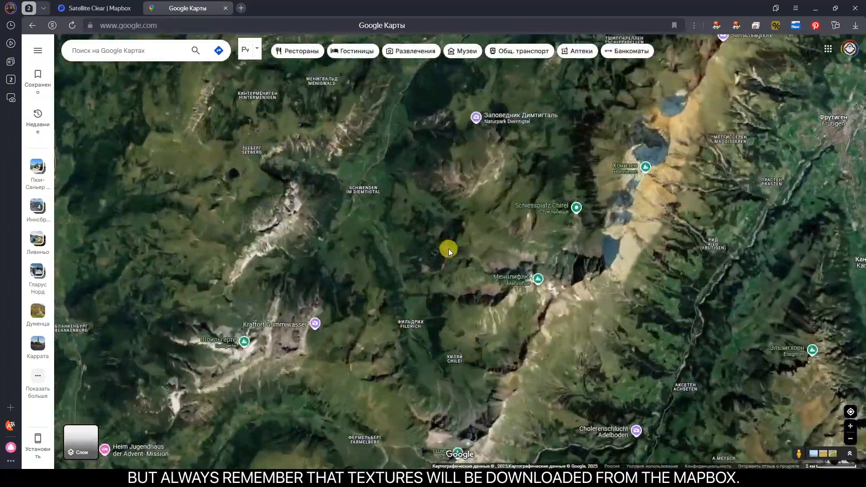
scroll(449, 249, down, 1)
drag(338, 245, 427, 141)
drag(453, 190, 439, 183)
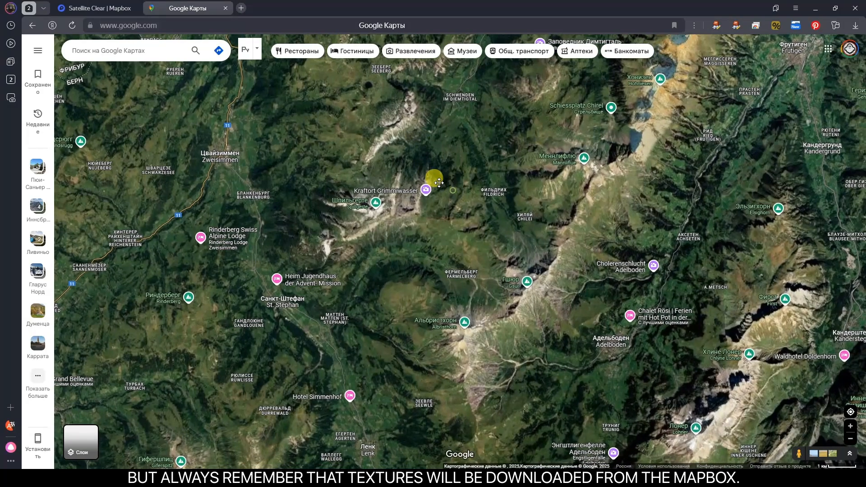
scroll(485, 213, down, 1)
drag(485, 213, 421, 199)
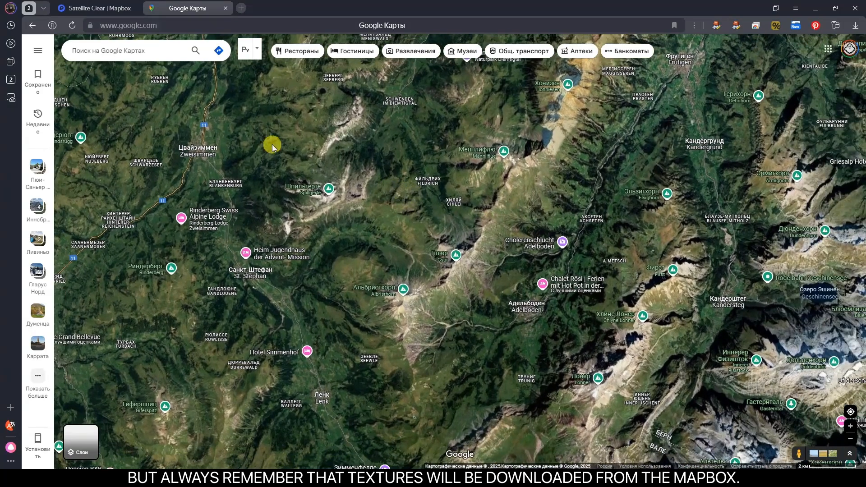
- Replace the Map Link with the copied Google Maps link and download the region's 2K maps with displacement
click(193, 25)
click(815, 8)
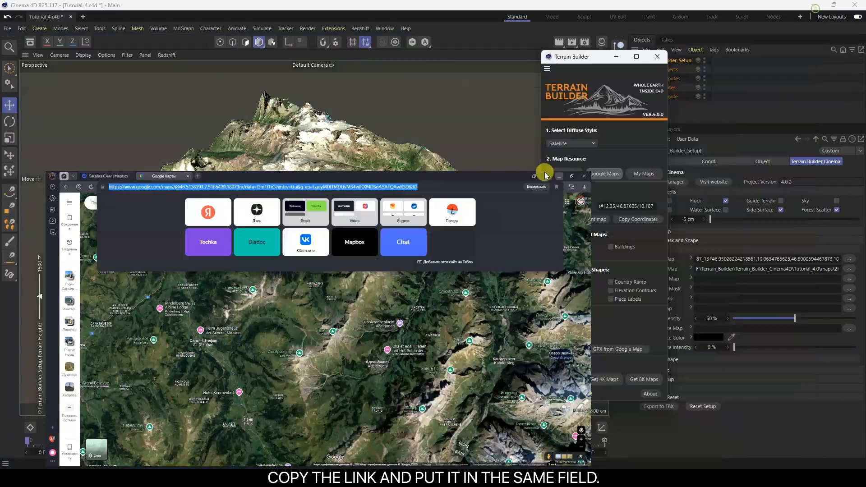
double_click(617, 205)
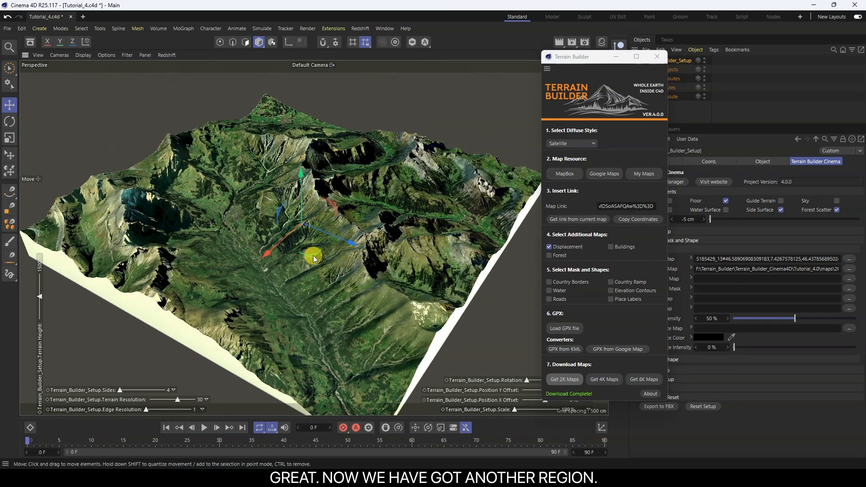
alt+drag(313, 255, 359, 197)
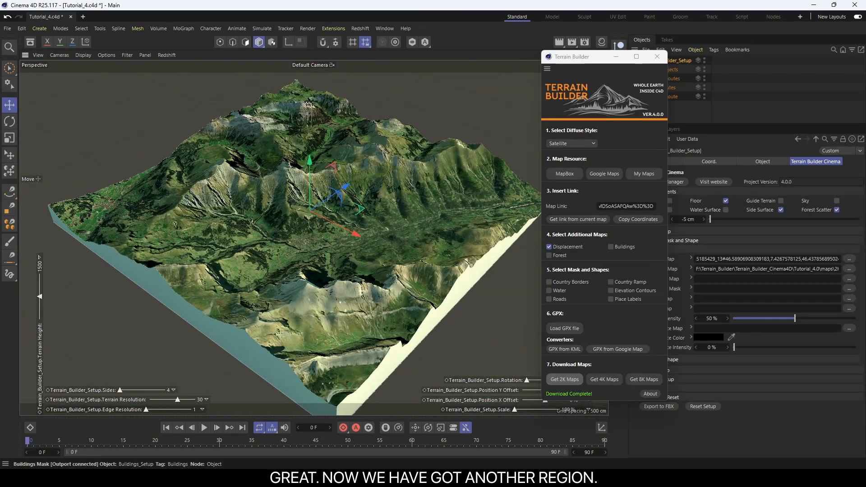
- Load the 2K satellite diffuse texture of the 46.87605, 10.187 region as the Diffuse Map without copying it to the project location
click(849, 261)
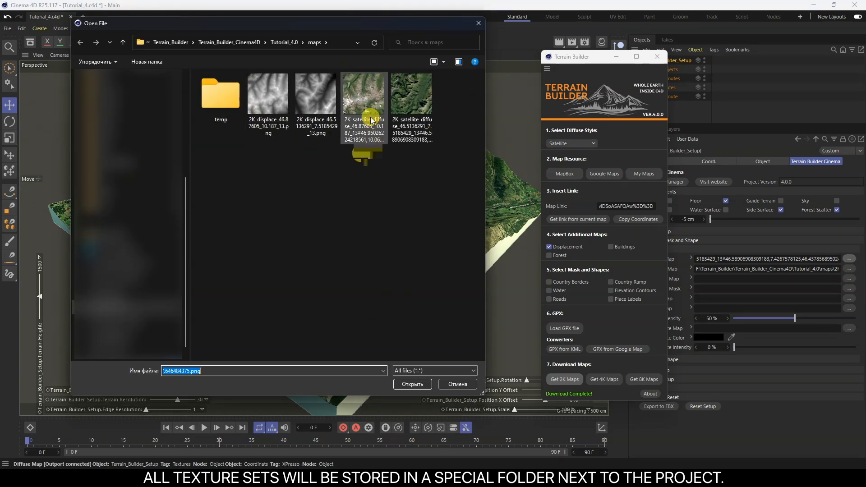
click(362, 128)
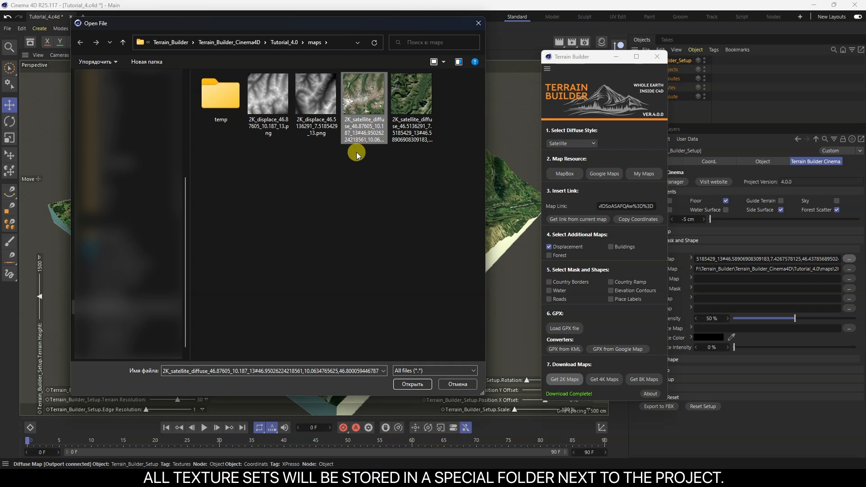
double_click(360, 134)
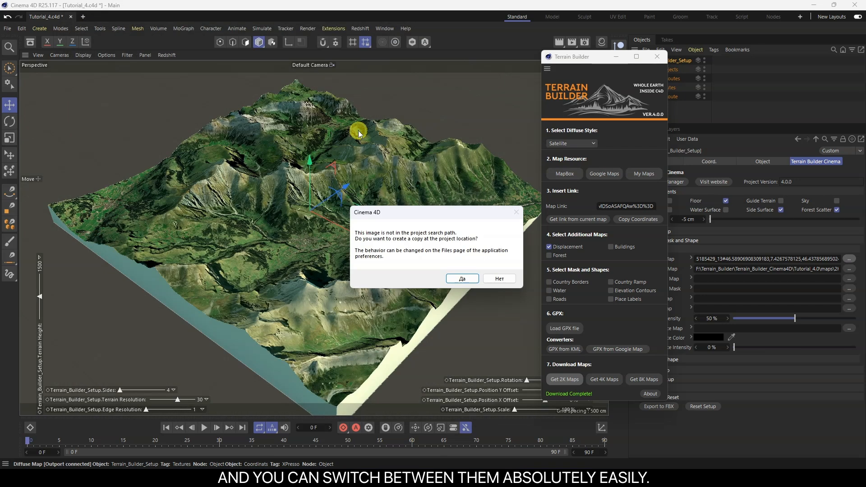
click(496, 282)
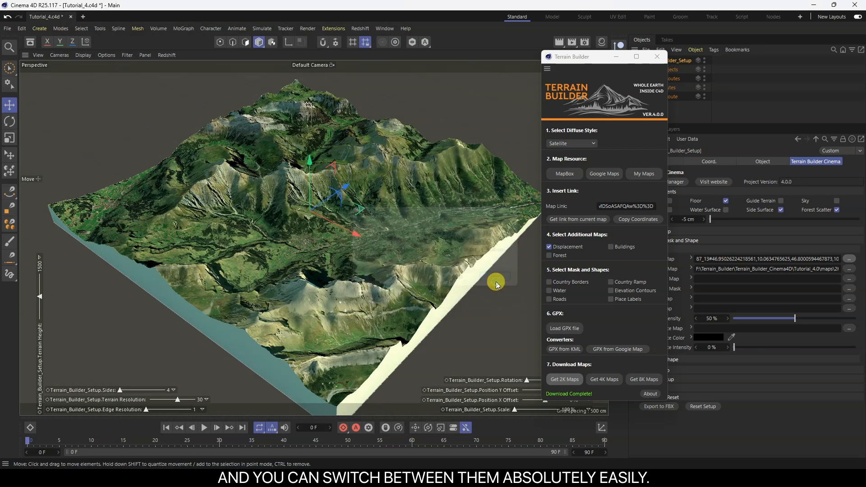
- Load 2K_displace_46.87605_10.187_13.png as the Displace Map without copying it to the project location
click(844, 271)
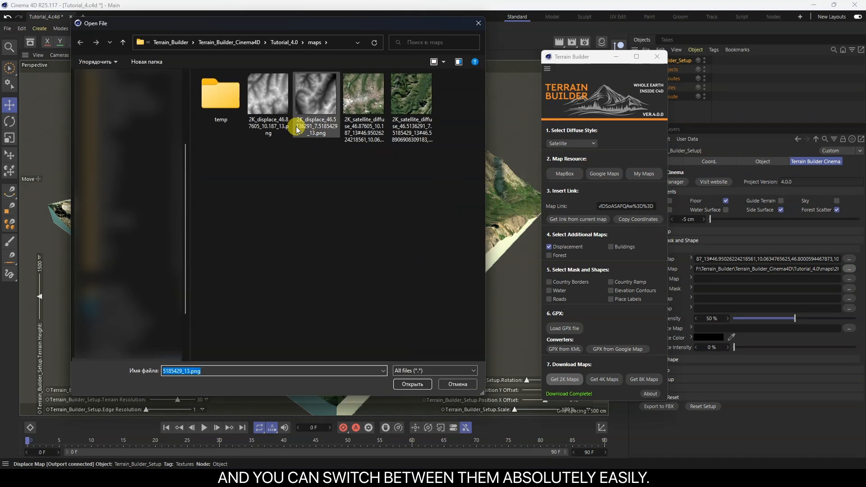
double_click(269, 131)
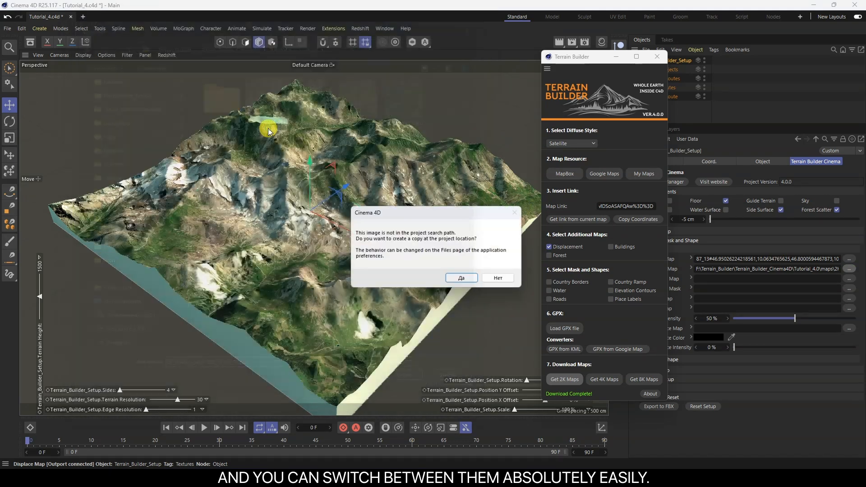
click(505, 280)
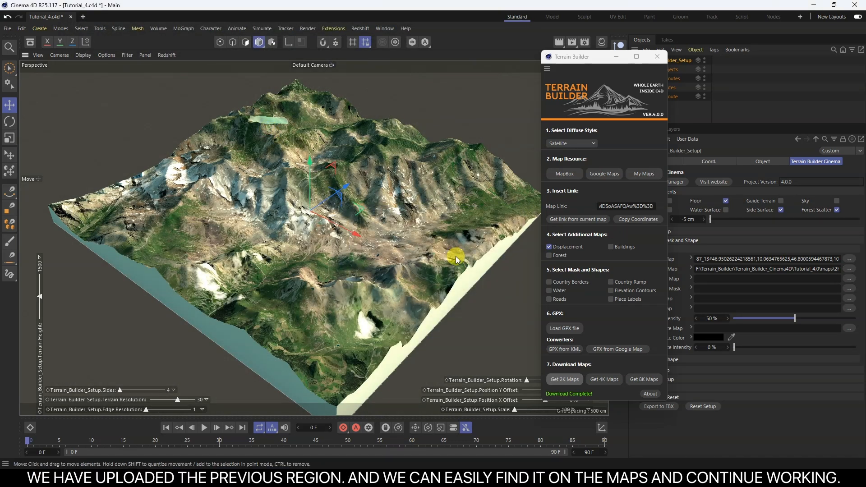
alt+drag(393, 232, 378, 237)
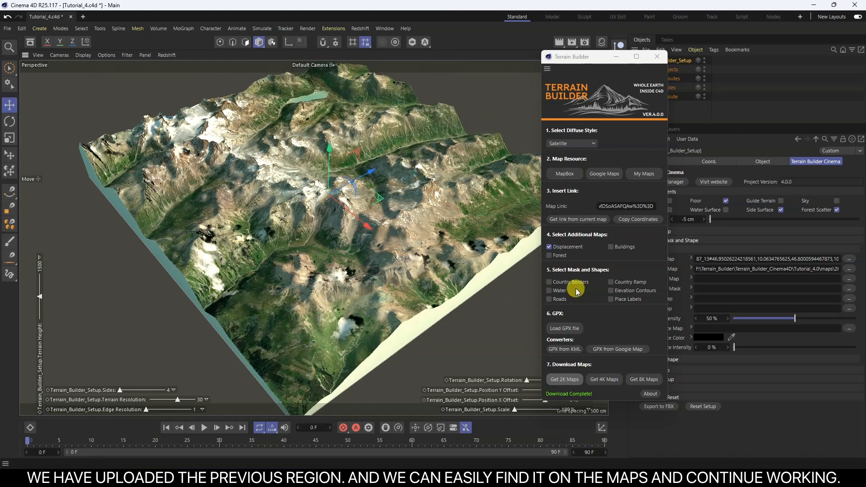
- Generate the Map Link from the current map texture and open its location in Mapbox
click(558, 221)
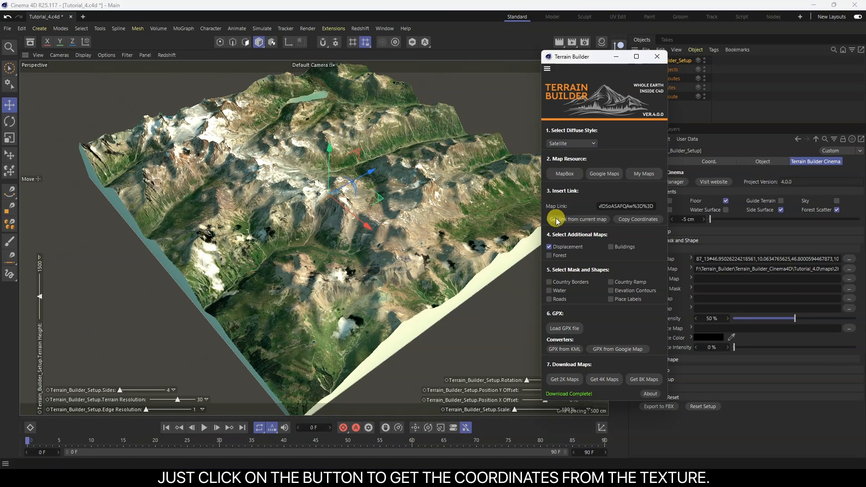
triple_click(601, 206)
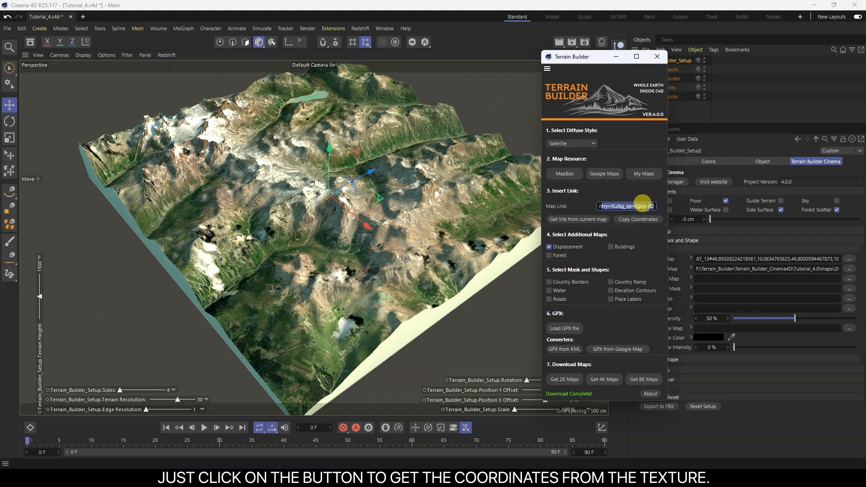
click(576, 205)
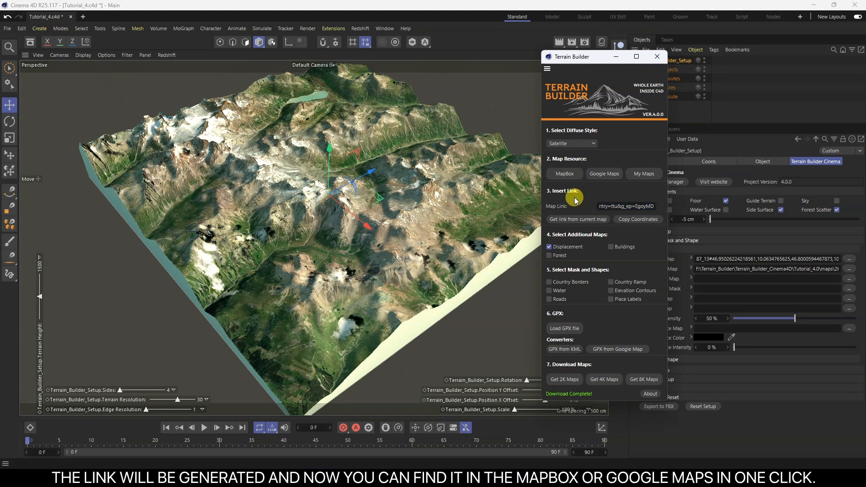
click(566, 175)
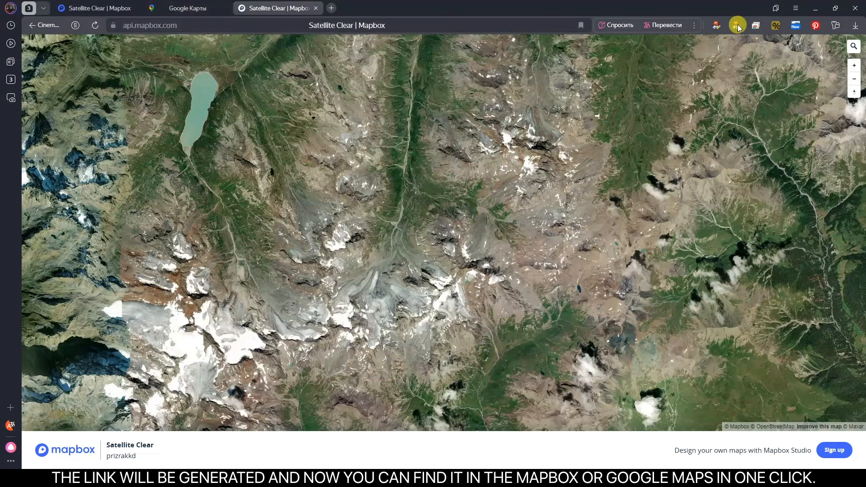
click(815, 8)
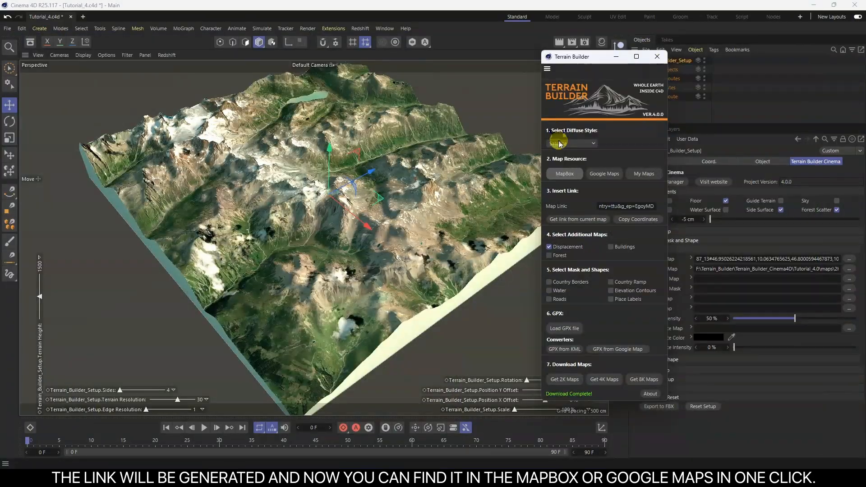
- Open the linked location in Google Maps and compare it with the earlier St. Stephan region
click(588, 183)
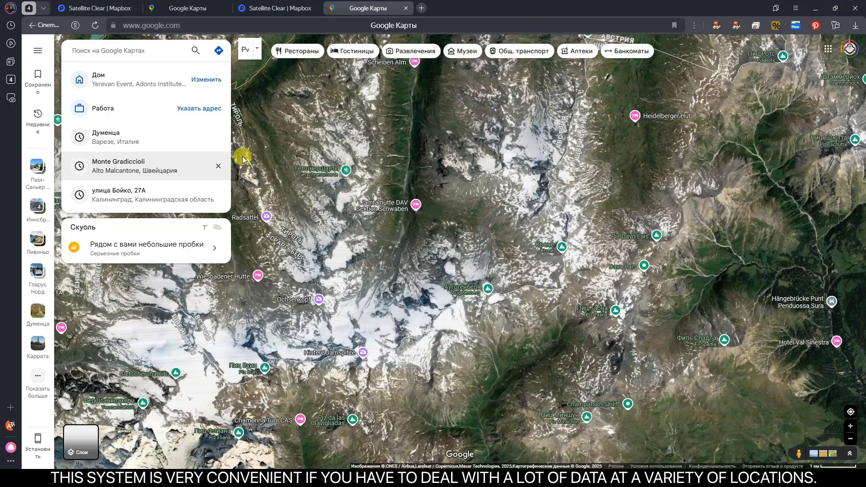
click(287, 126)
click(193, 7)
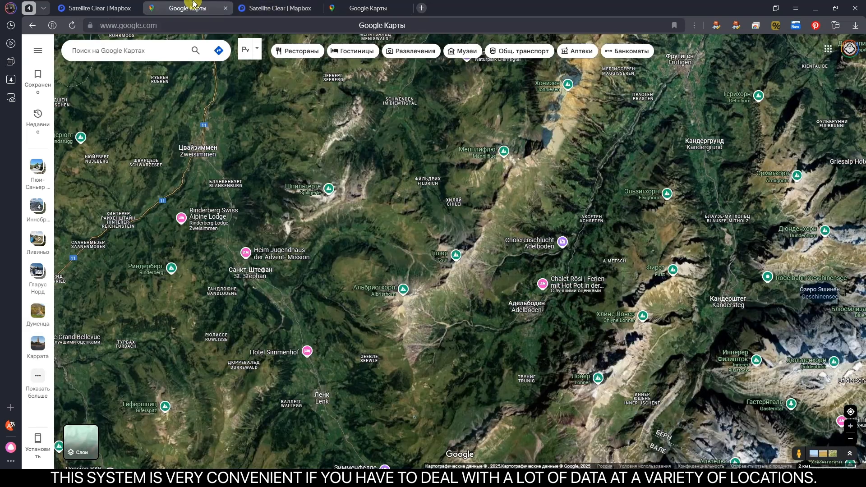
click(362, 7)
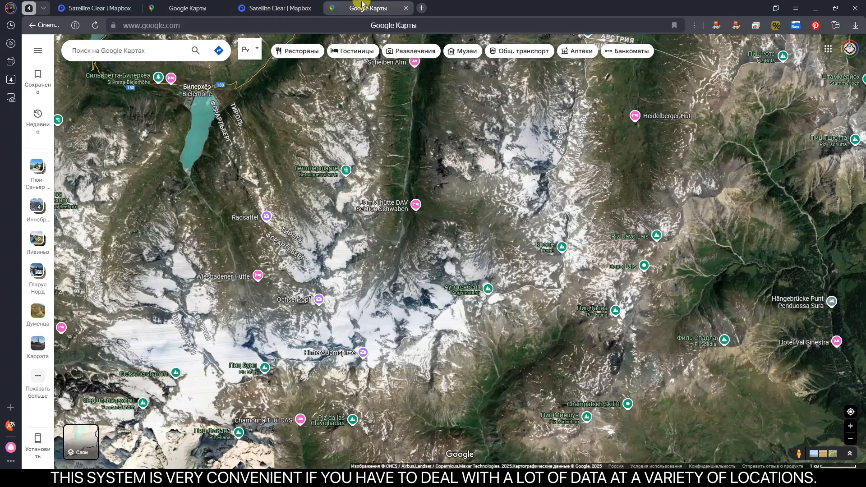
click(814, 13)
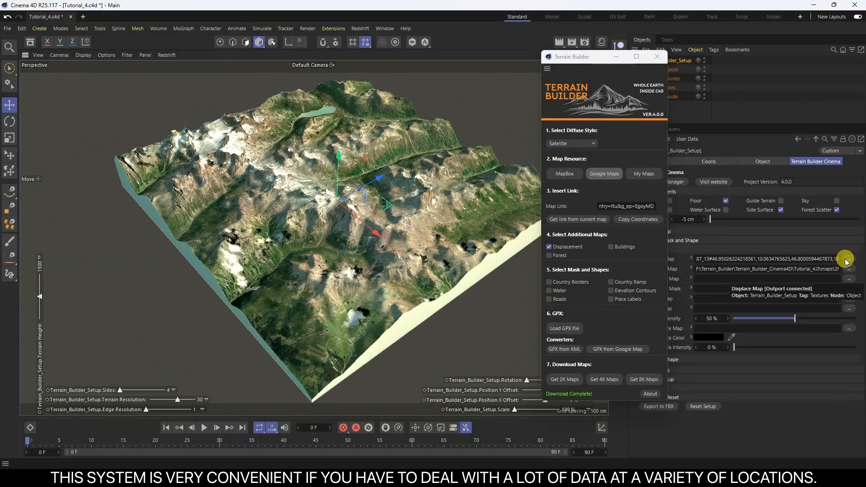
- Check the texture file names stored in the project's maps folder and view the terrain closer
click(847, 260)
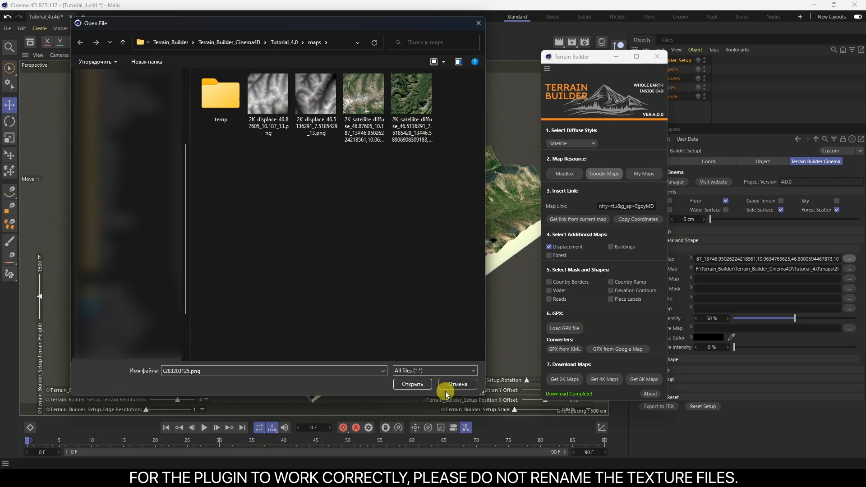
click(455, 387)
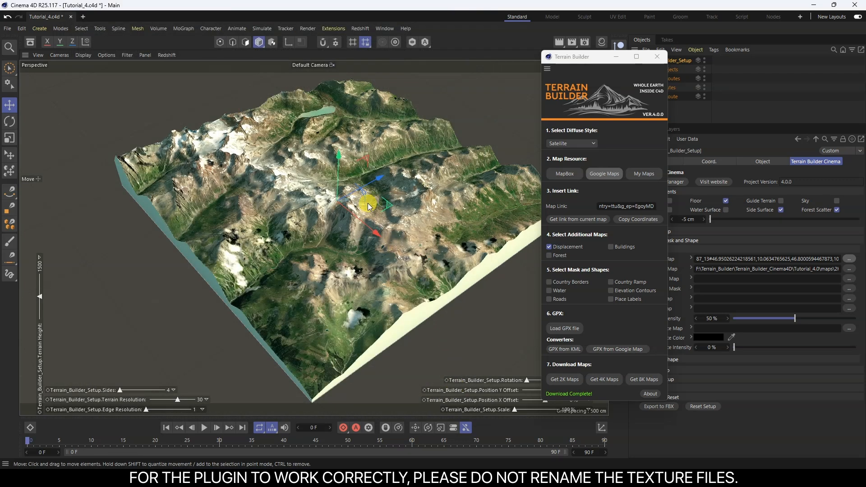
scroll(445, 203, up, 3)
alt+drag(445, 203, 435, 199)
alt+middle_drag(434, 199, 426, 201)
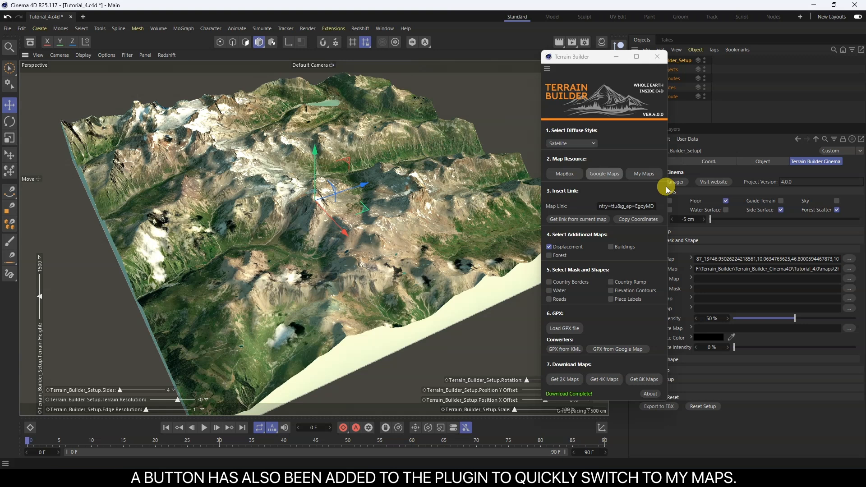
- Open Google My Maps from Terrain Builder and create a new map
click(638, 176)
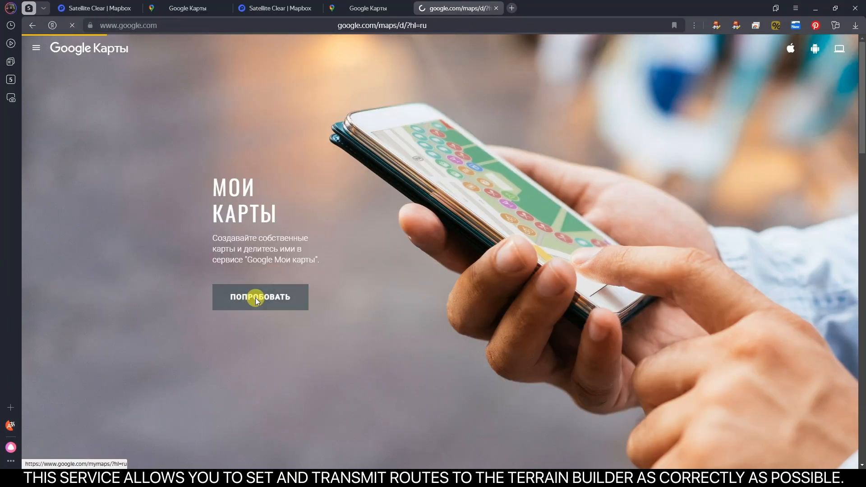
click(256, 297)
click(127, 76)
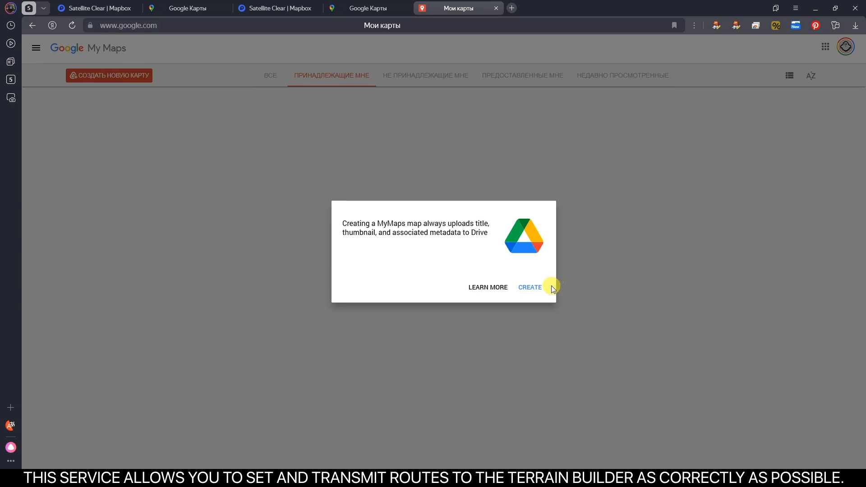
click(532, 287)
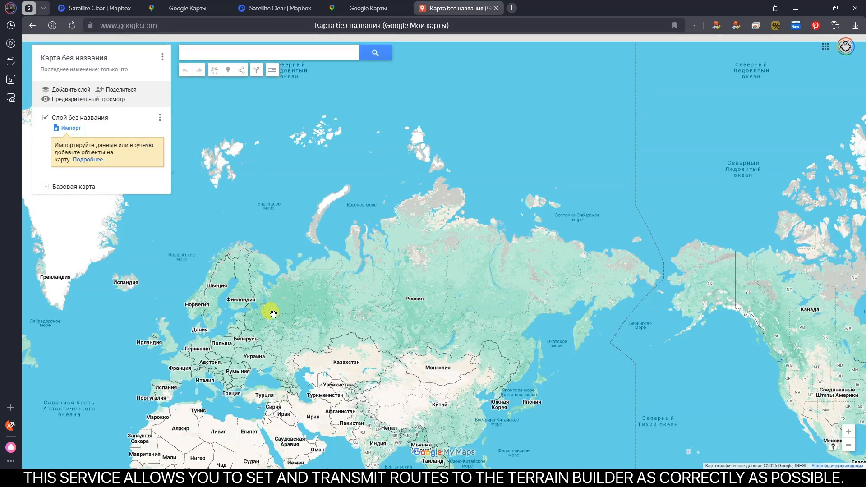
drag(272, 313, 370, 144)
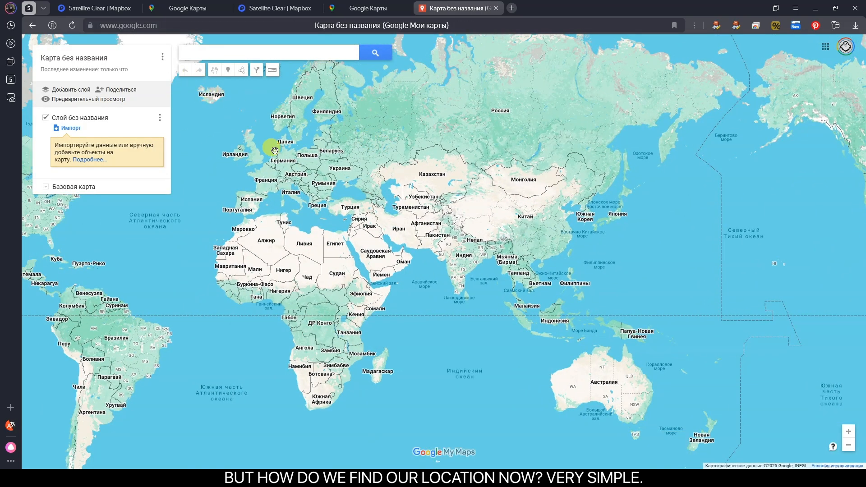
- Copy the terrain's coordinates from Terrain Builder and search the new My Maps map for 46.87605,10.187
click(815, 8)
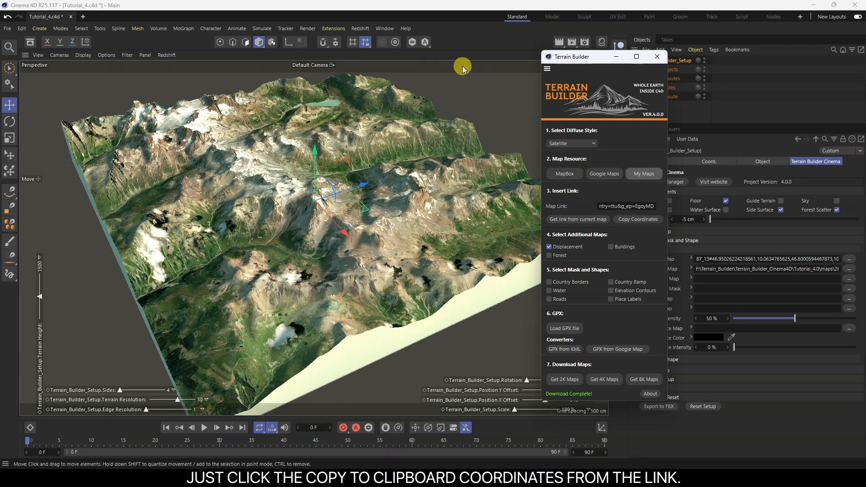
click(639, 220)
click(451, 267)
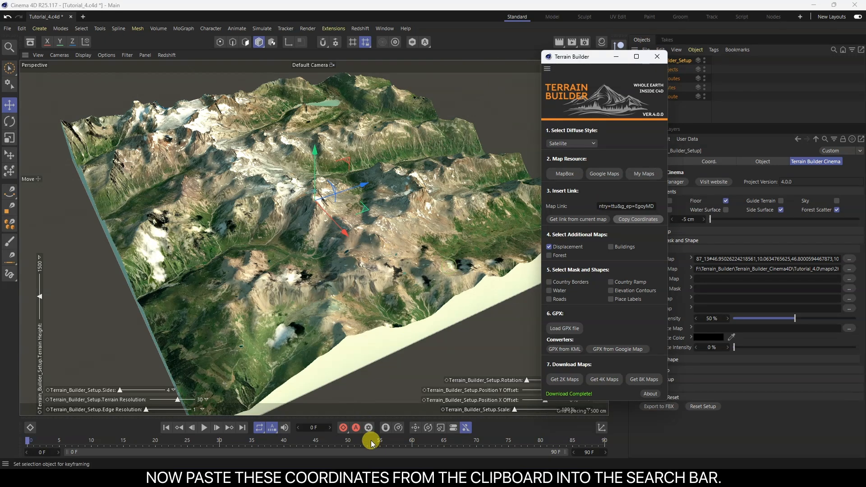
click(170, 464)
click(234, 53)
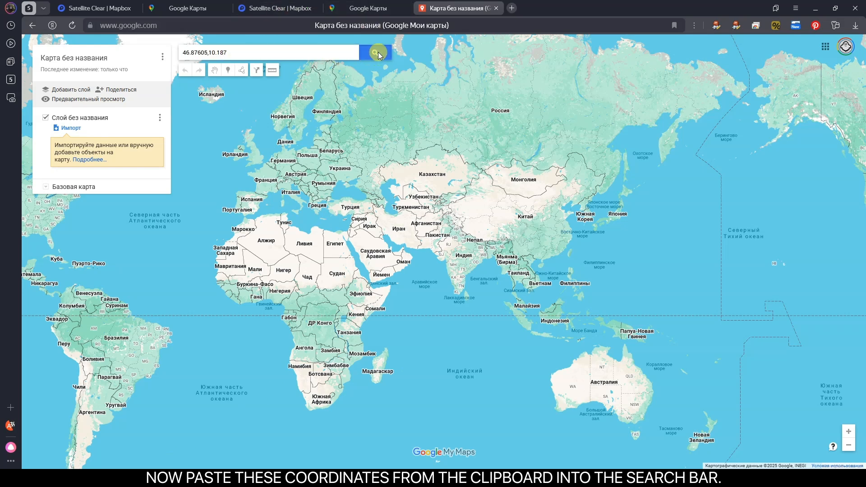
click(378, 52)
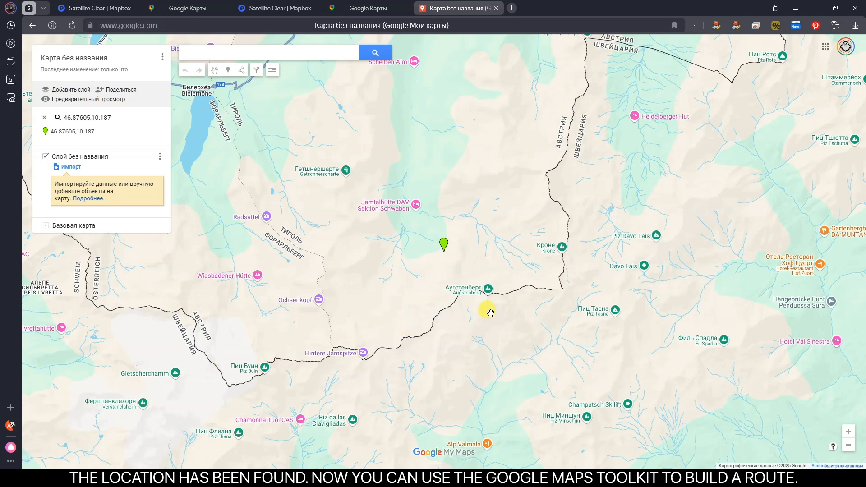
- Add a walking route from the Ochsental lakeshore south to Wiesbadener Hütte
click(242, 72)
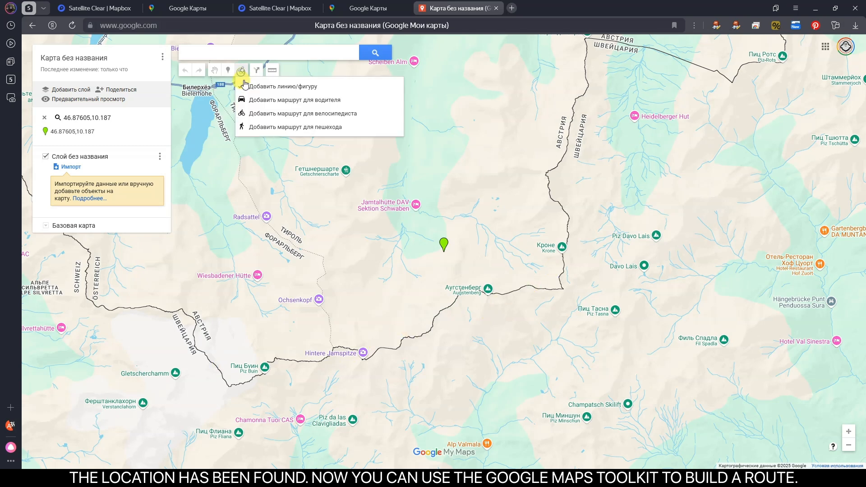
click(258, 99)
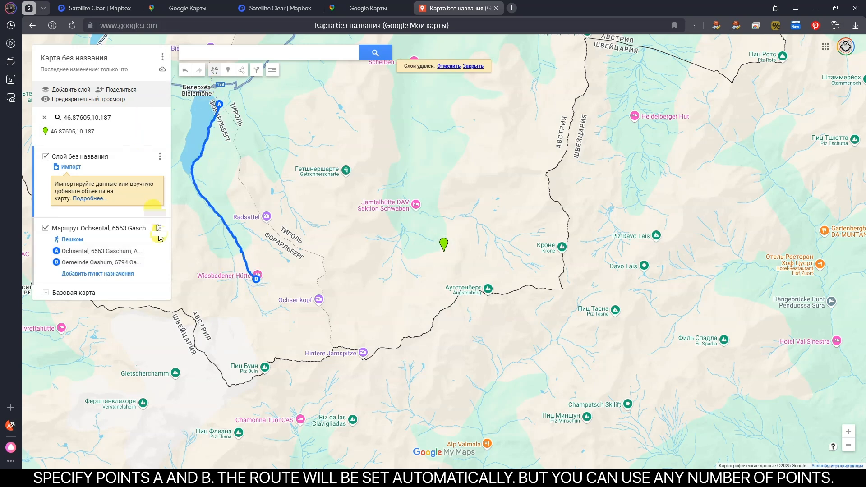
- Export only the Ochsental route layer as a KML file and save it in the folder next to the project
click(163, 56)
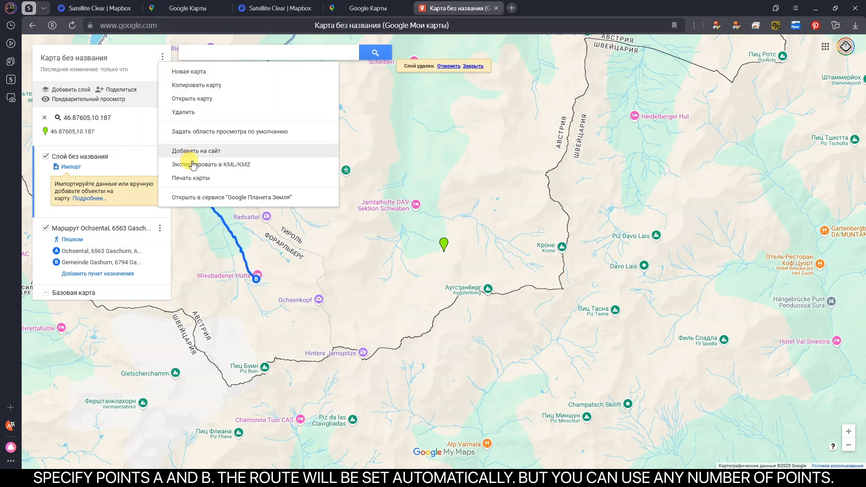
click(211, 165)
click(347, 239)
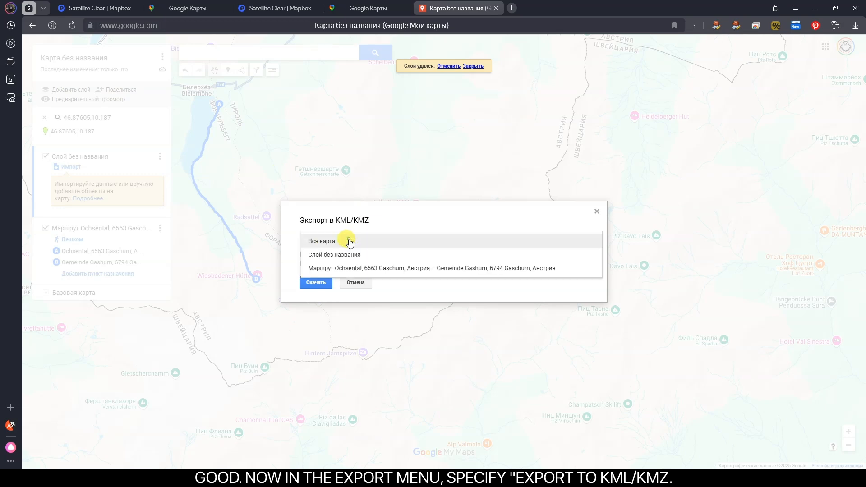
click(320, 270)
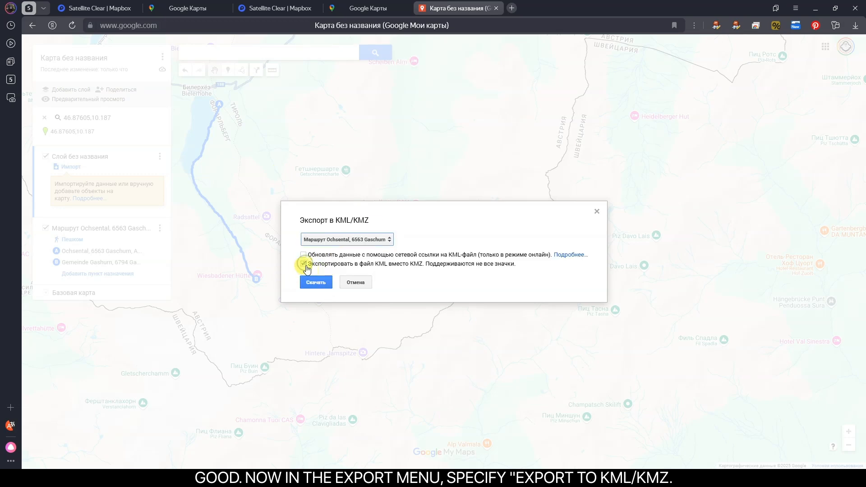
click(316, 282)
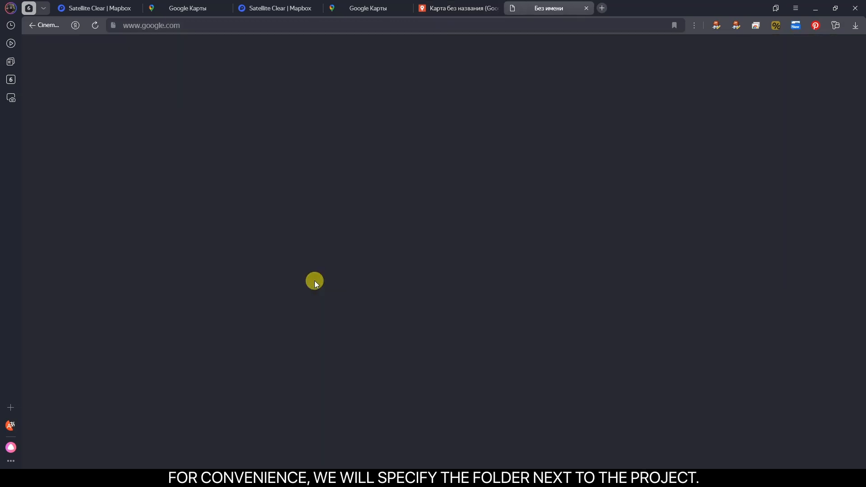
click(365, 324)
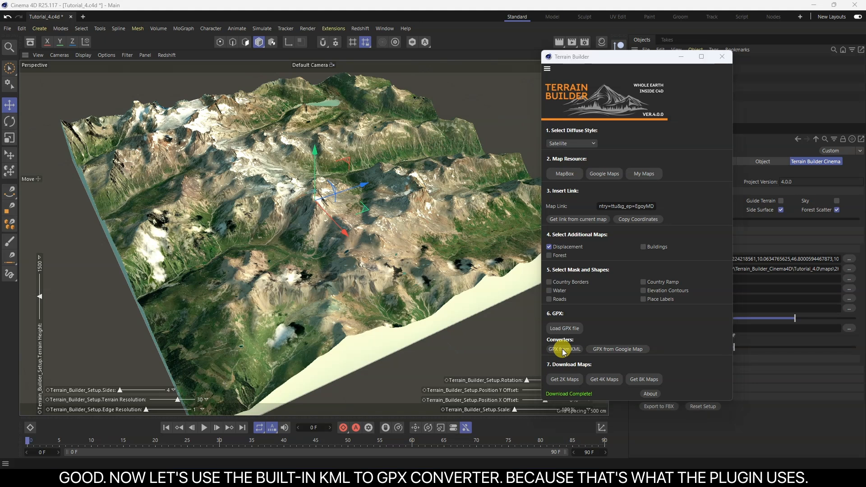
- Convert the exported Ochsental route KML in the Track folder to GPX and save it there as Track_1
click(563, 349)
drag(753, 54, 429, 51)
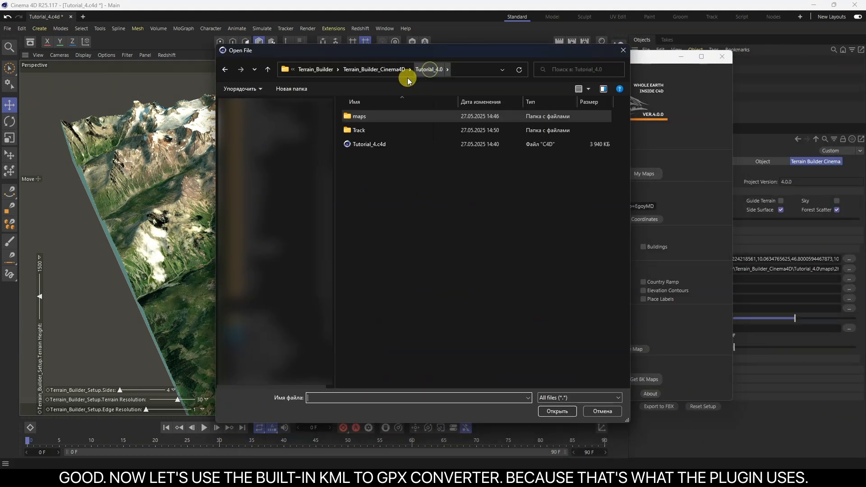
double_click(356, 131)
click(361, 116)
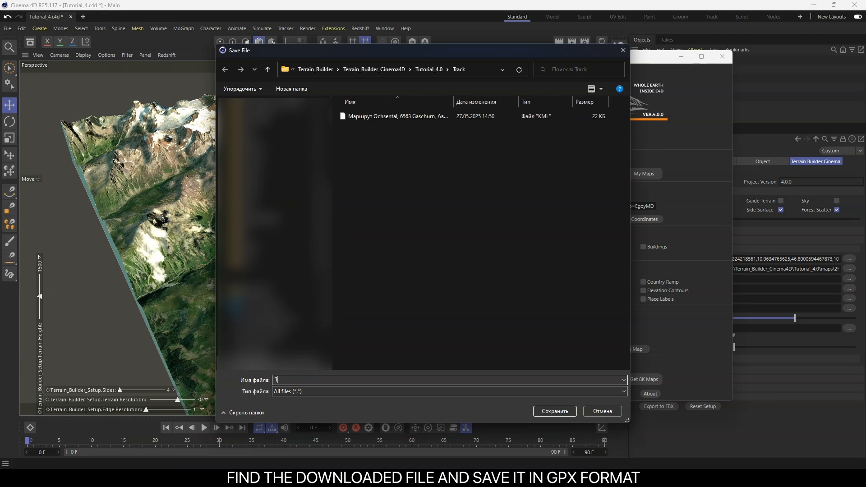
text(Track_1)
key(Return)
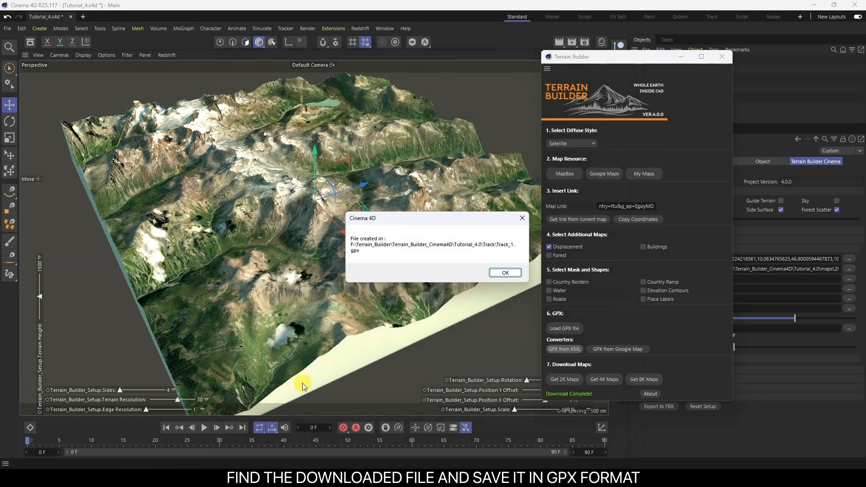
click(505, 272)
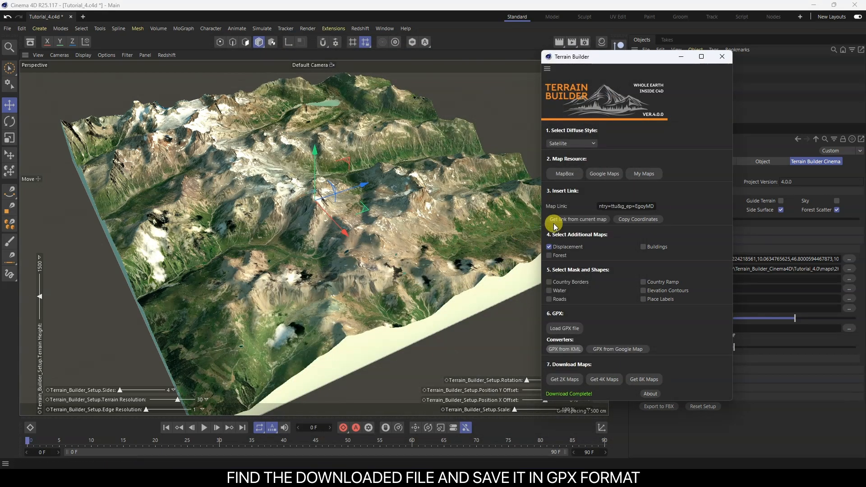
- Load the Track_1 GPX file into the terrain scene and minimize the Terrain Builder window
click(577, 330)
double_click(358, 113)
drag(605, 62, 483, 81)
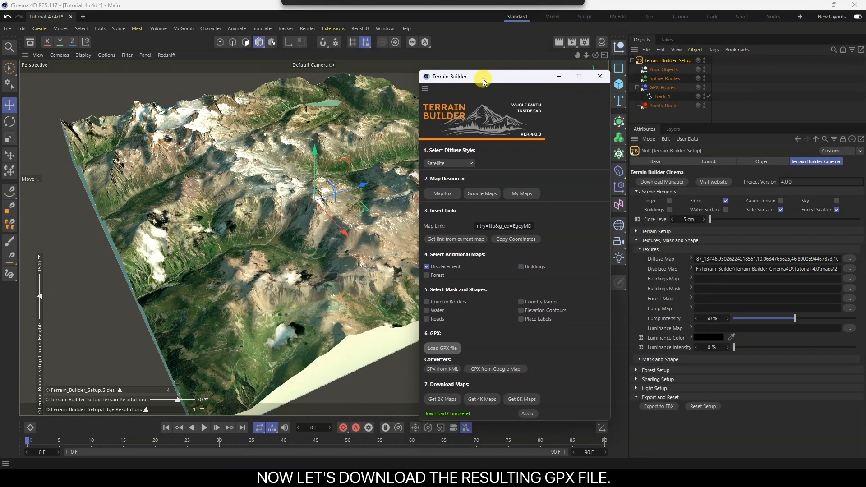
click(662, 88)
click(663, 97)
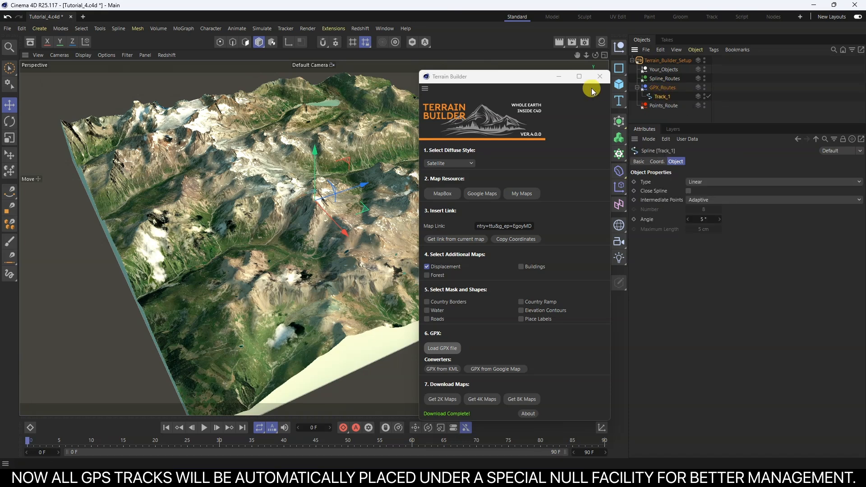
click(559, 77)
- Set Displace Paths of GPX_Routes to 2.65 and Route_1's path Animation to 89 %
click(661, 87)
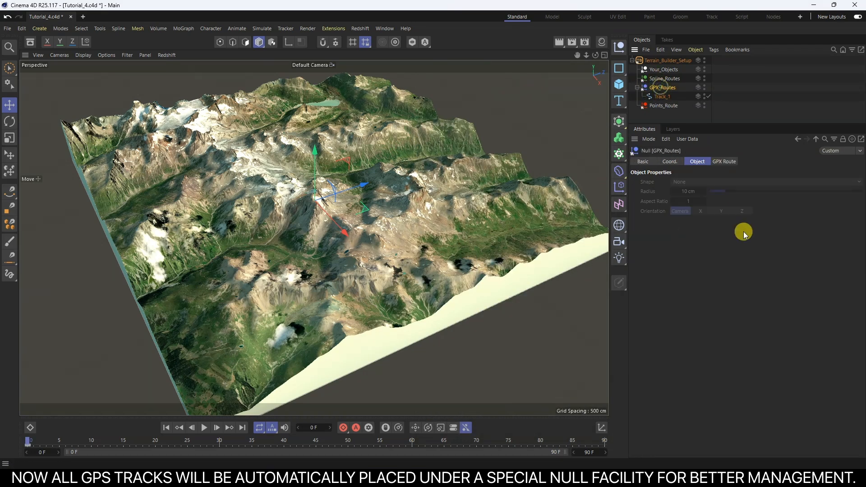
click(724, 162)
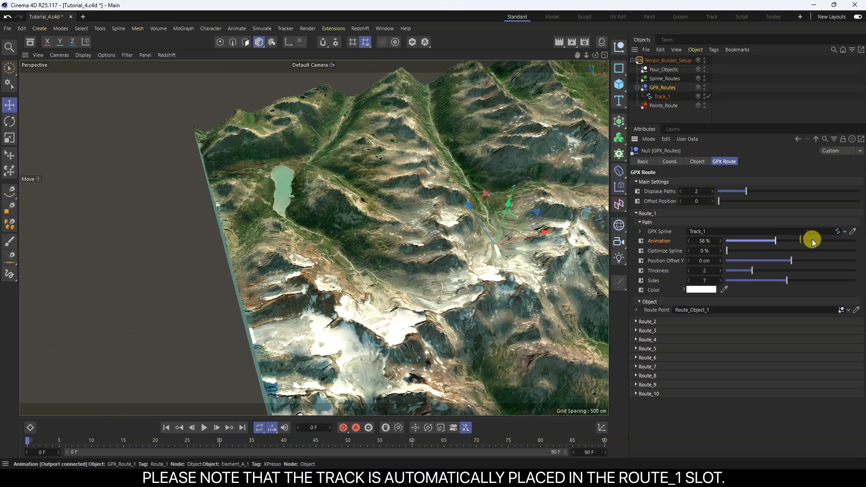
drag(812, 242, 850, 244)
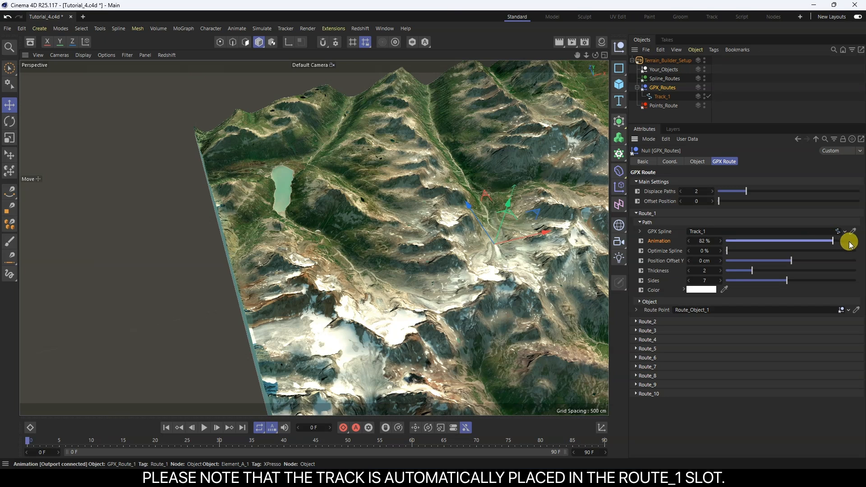
scroll(347, 230, up, 6)
alt+drag(361, 249, 363, 212)
drag(828, 240, 813, 241)
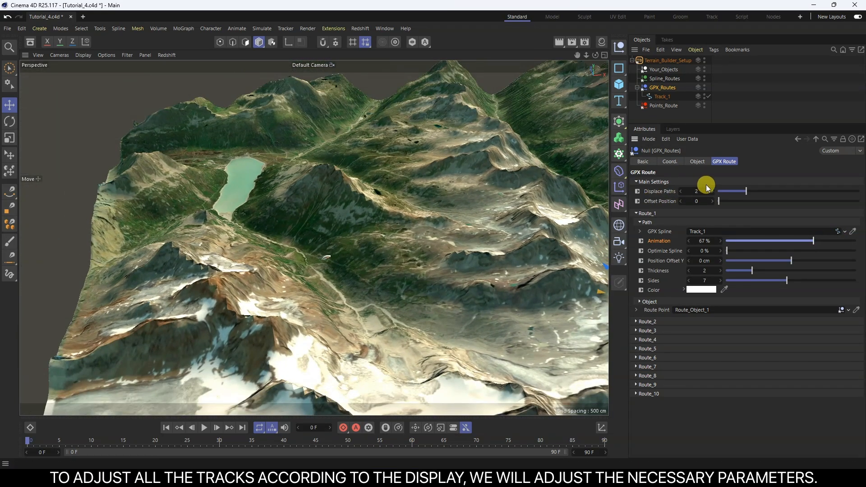
drag(745, 198, 749, 189)
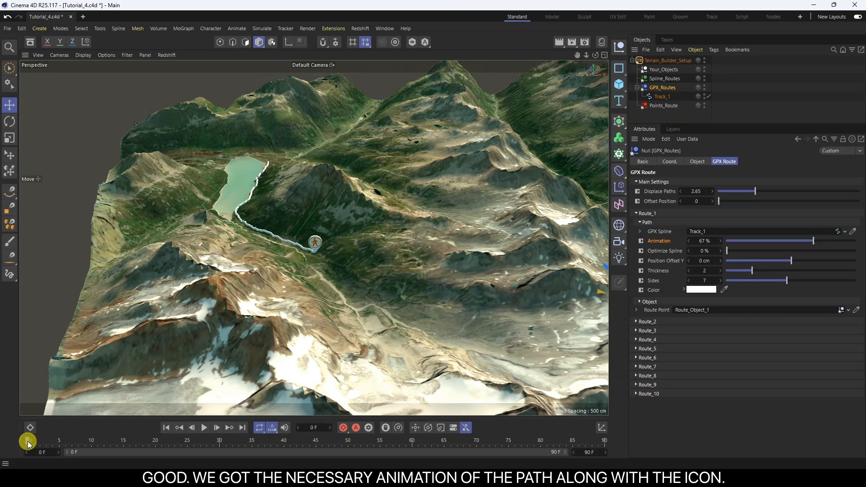
drag(813, 241, 860, 241)
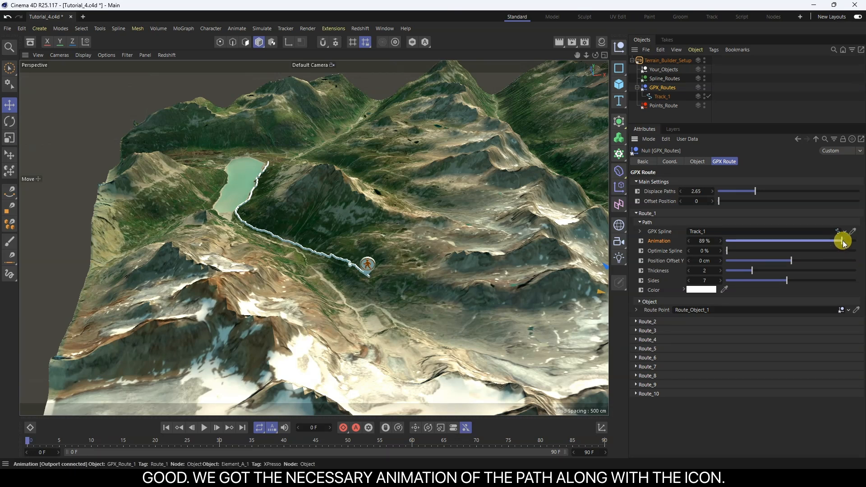
- Select all points of the Track_1 spline and shift them slightly to align the track with the lakeshore trail
alt+drag(396, 258, 257, 253)
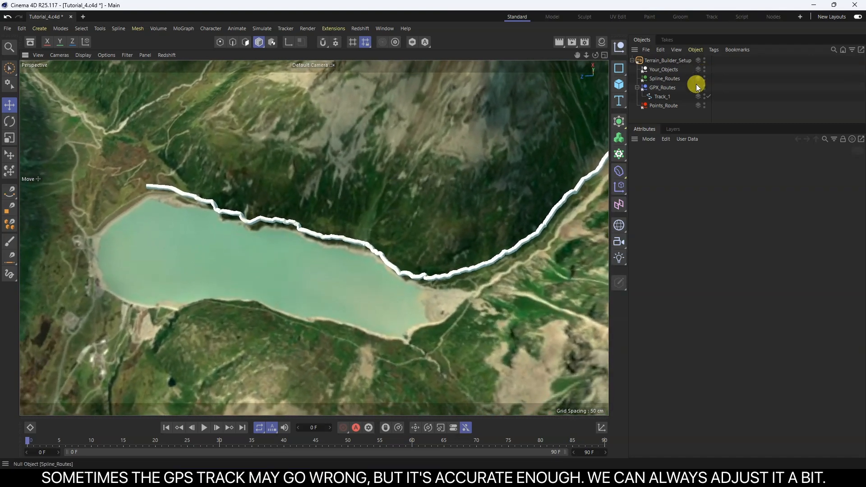
click(664, 96)
click(220, 42)
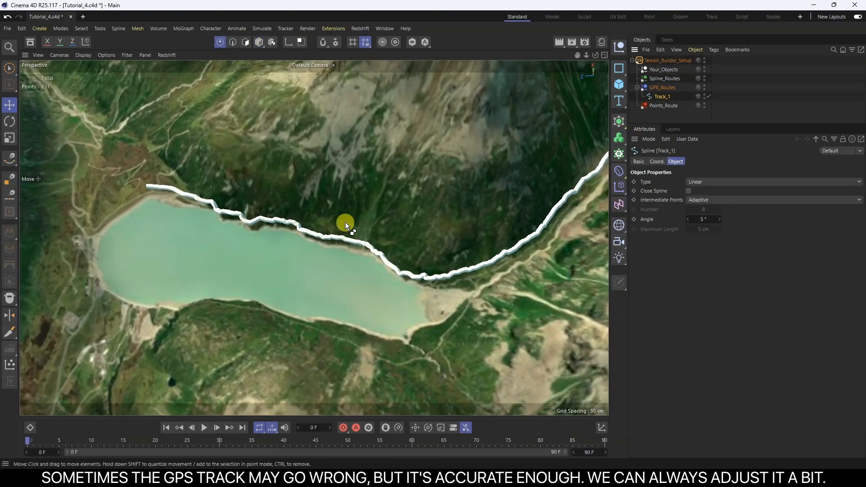
alt+drag(345, 222, 367, 194)
scroll(381, 179, up, 2)
drag(417, 173, 421, 179)
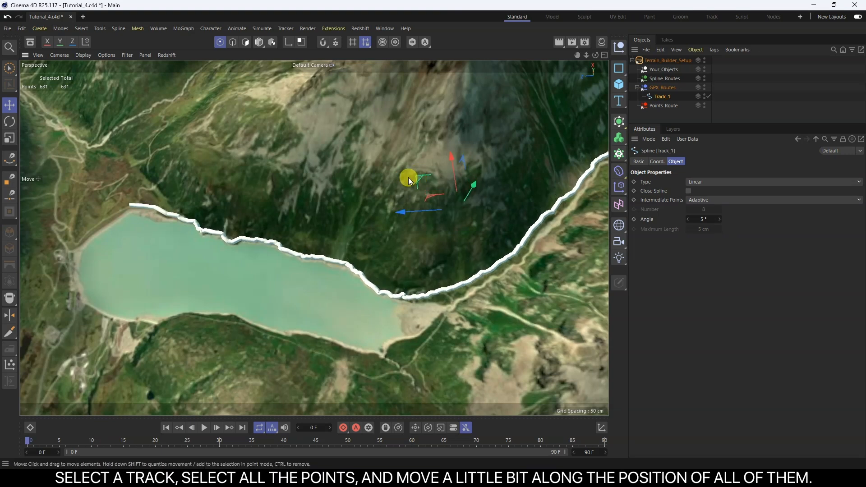
scroll(221, 210, down, 2)
alt+drag(220, 210, 316, 210)
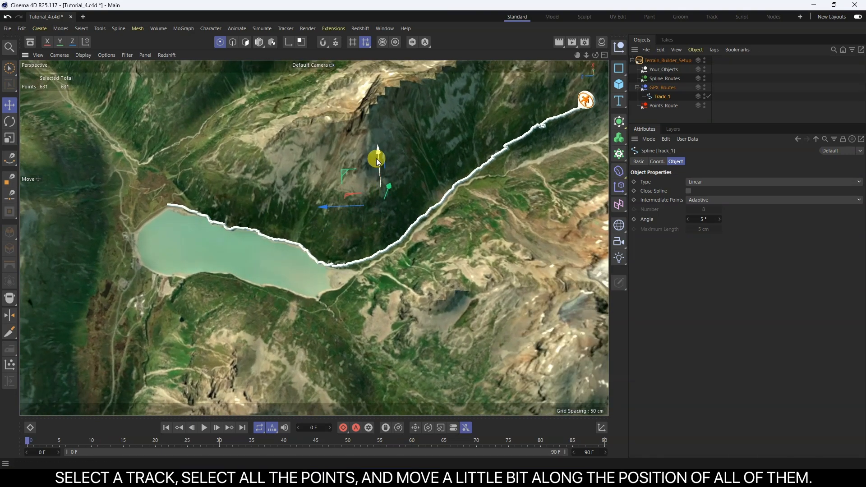
drag(377, 155, 380, 164)
drag(335, 207, 295, 209)
click(685, 115)
- Examine the path and object settings in the Route_1 and Route_2 slots of GPX_Routes
click(662, 88)
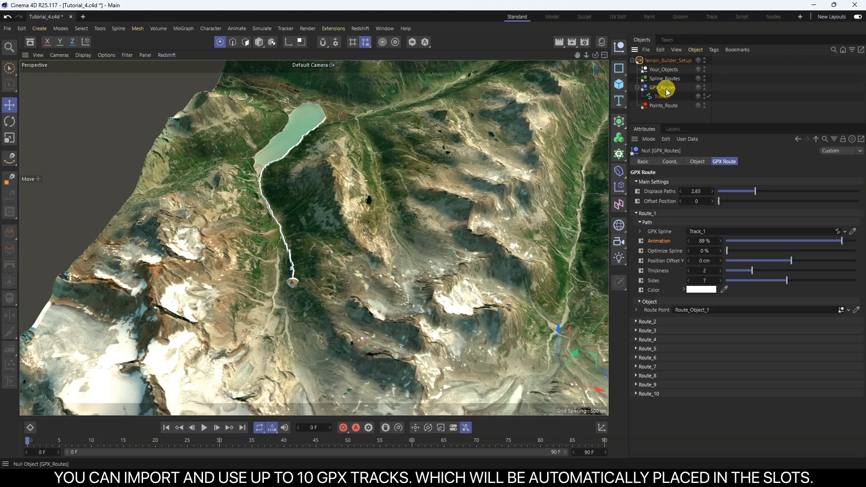
click(647, 222)
click(648, 231)
click(647, 231)
click(644, 251)
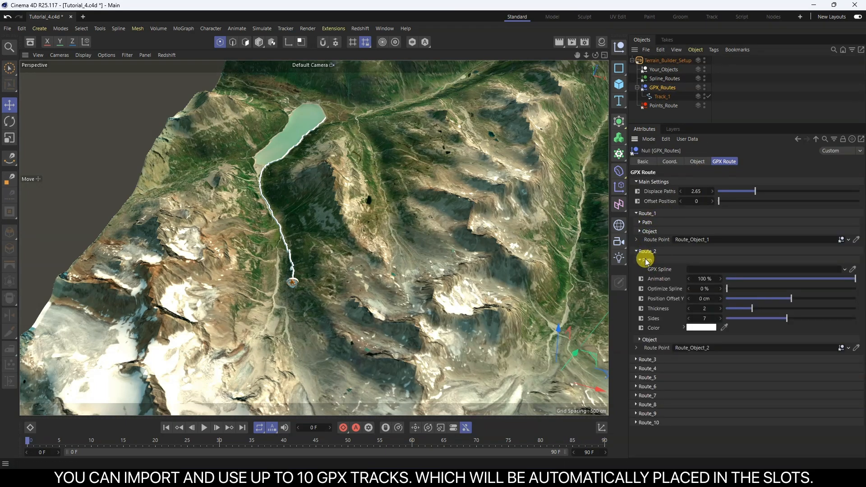
click(647, 252)
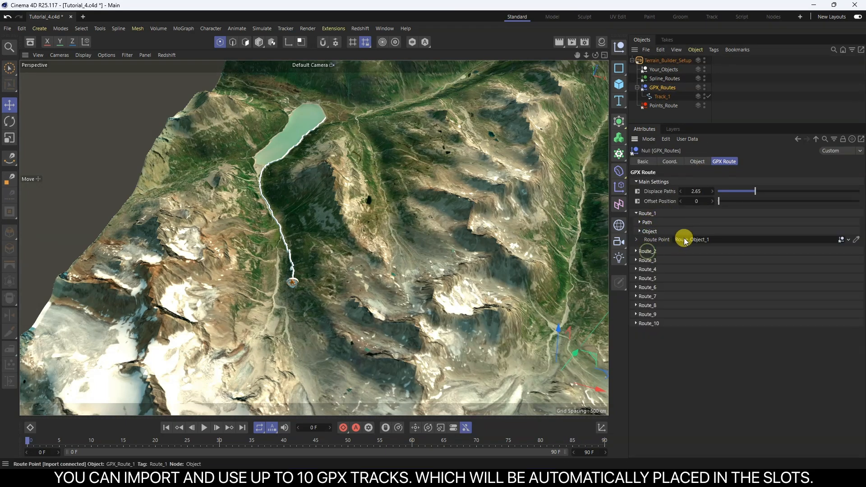
click(671, 95)
click(654, 112)
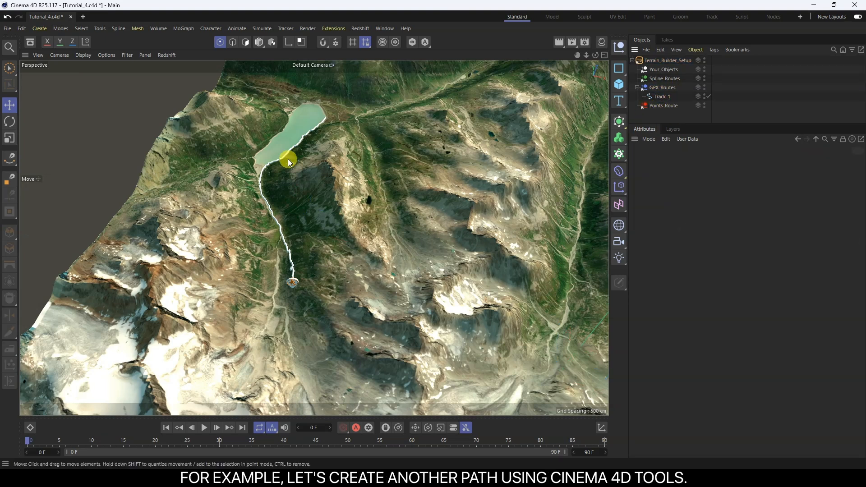
- Switch to the top view and display the terrain with Quick Shading
alt+drag(396, 196, 280, 202)
middle_click(282, 199)
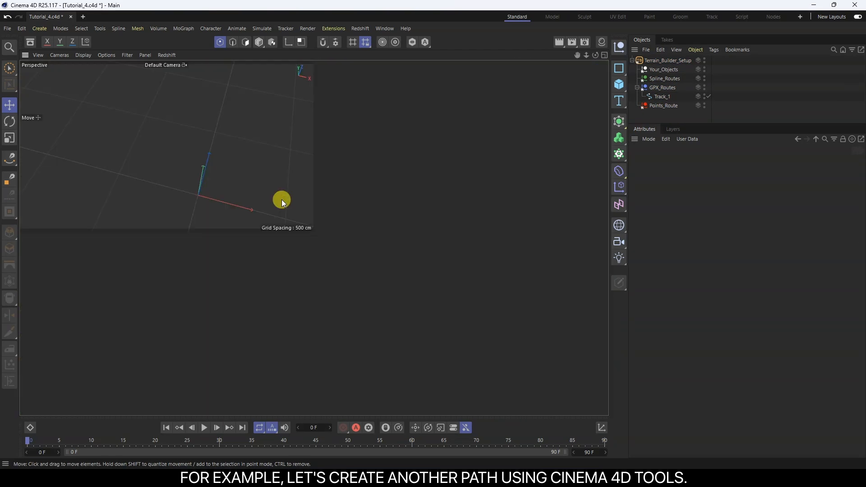
middle_click(399, 180)
scroll(399, 180, down, 5)
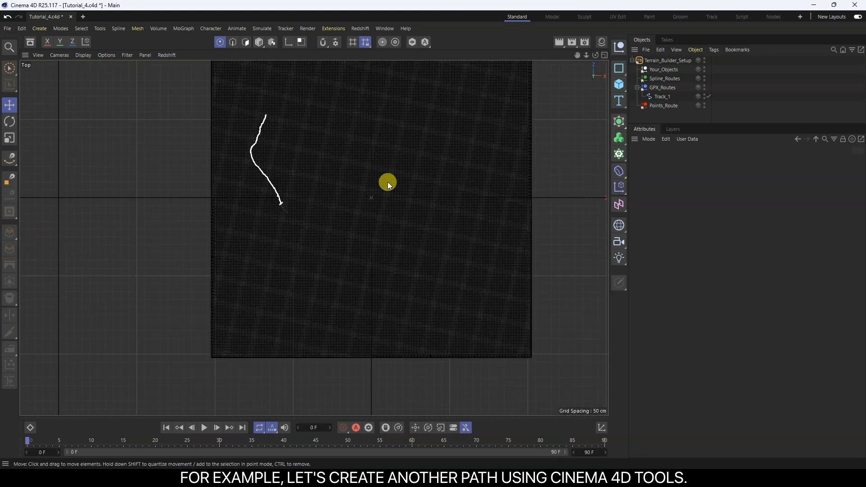
alt+middle_drag(388, 182, 356, 187)
click(84, 55)
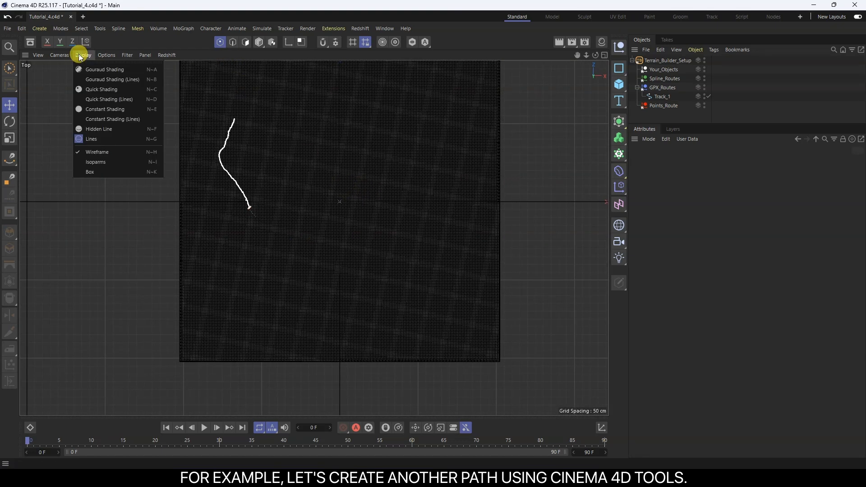
click(97, 89)
scroll(359, 131, up, 4)
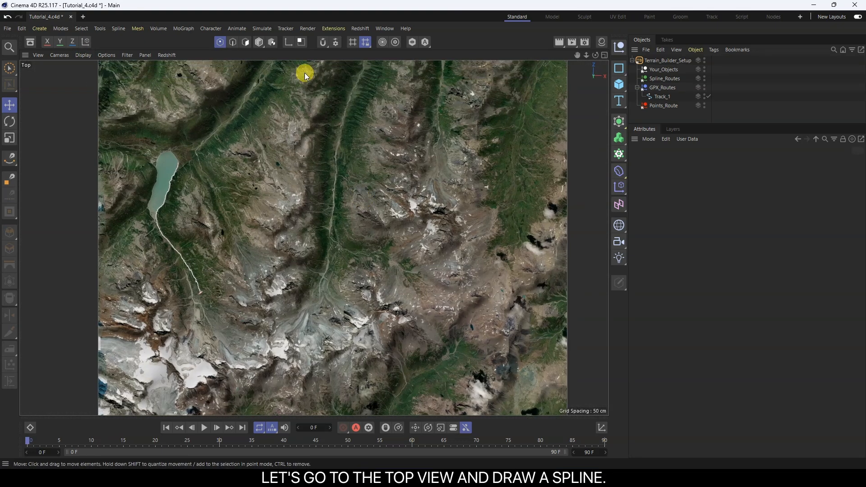
- Sketch a freehand spline down the long valley east of the lake, curving southwest into the snowfields
click(286, 30)
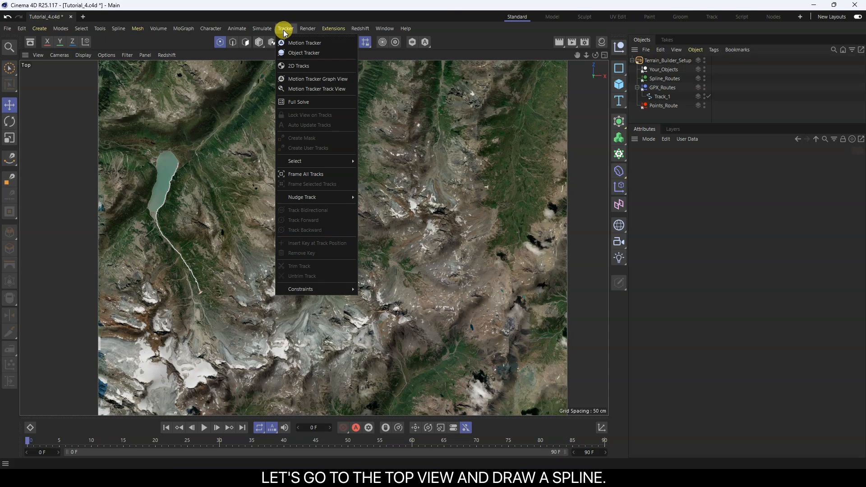
click(248, 4)
click(113, 29)
click(127, 53)
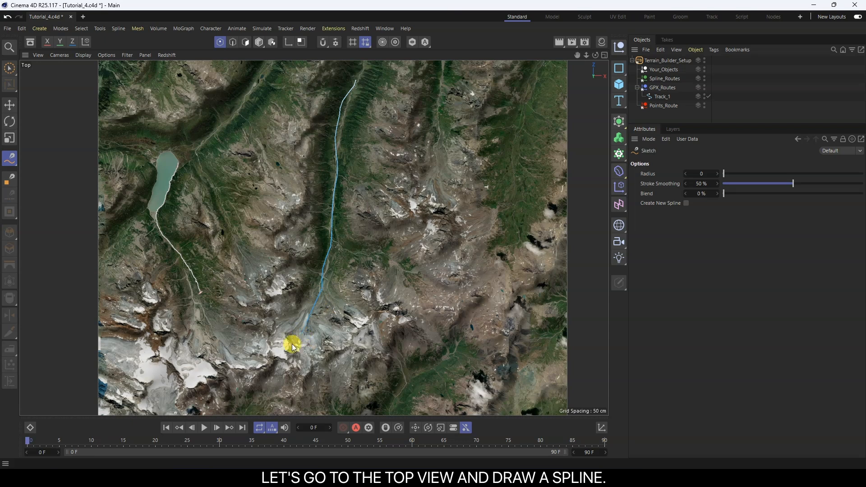
drag(232, 366, 207, 356)
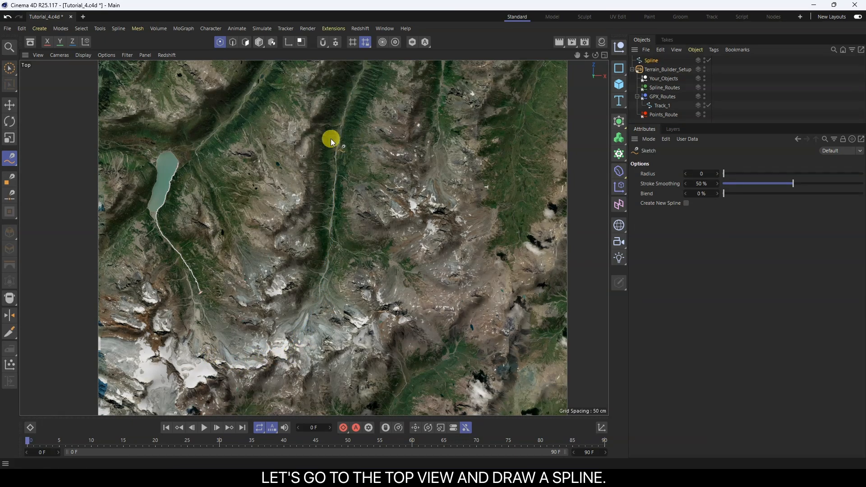
- Place the sketched spline under the Spline_Routes null and return to the perspective view in Model mode
click(651, 59)
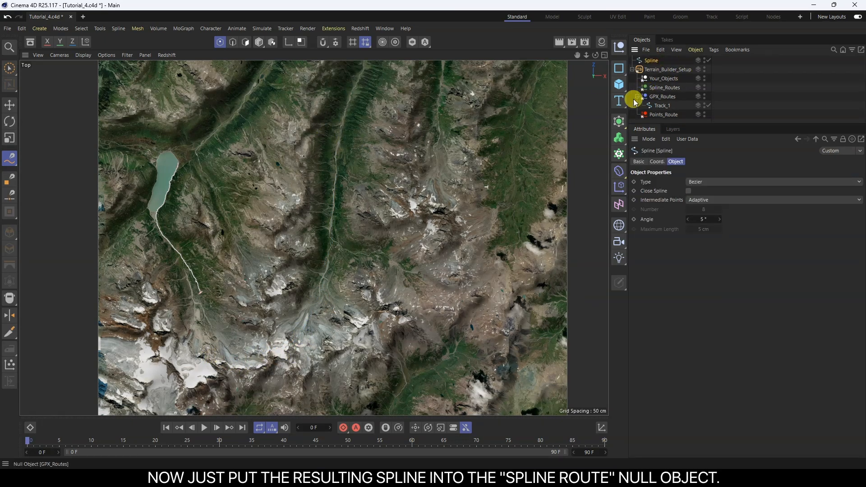
drag(651, 60, 664, 87)
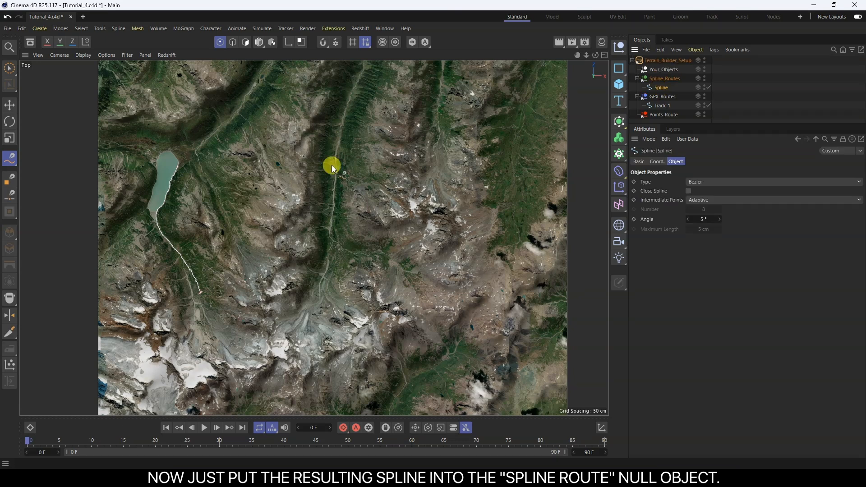
click(261, 40)
middle_click(283, 139)
middle_click(228, 131)
alt+drag(412, 153, 379, 145)
- Set the Displace Correction of Spline_Routes to 2.63 so the Route_1 spline fits the terrain relief
click(672, 79)
click(740, 162)
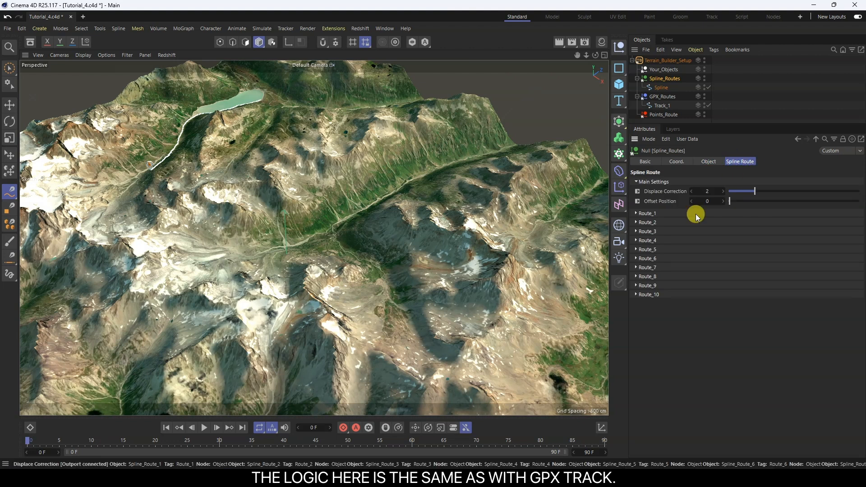
click(648, 213)
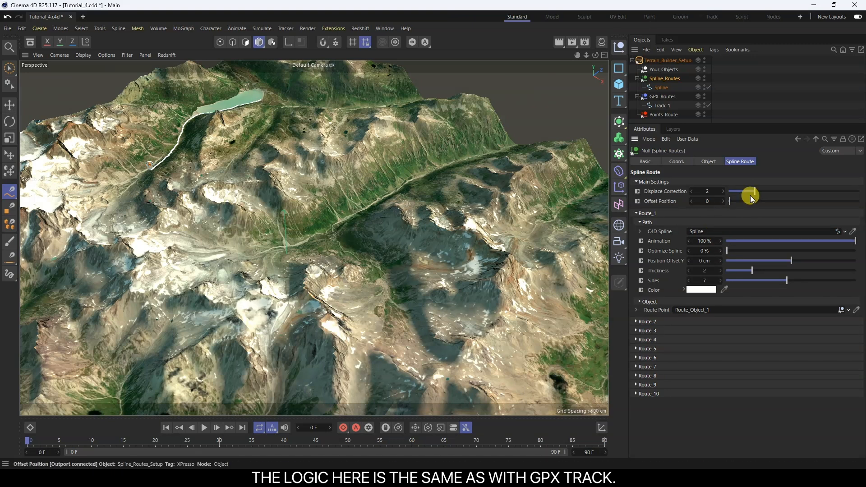
drag(769, 192, 761, 191)
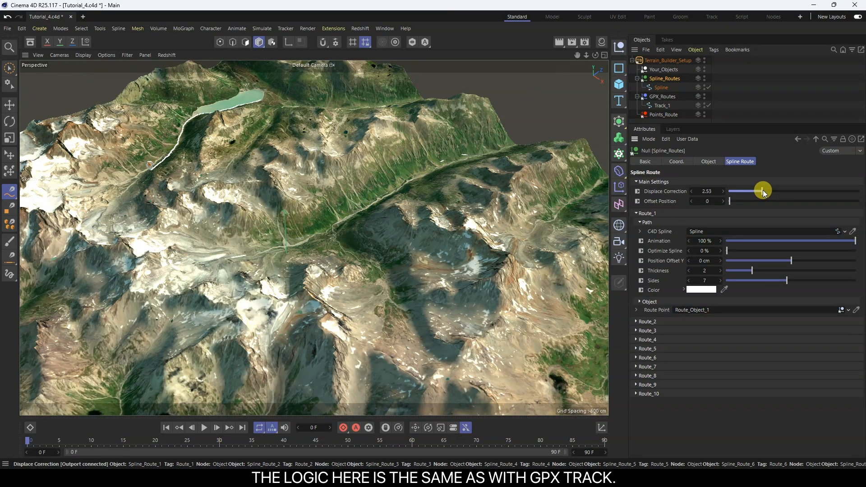
- Display the terrain around the new spline route in close-up with Gouraud Shading (Lines)
alt+drag(484, 149, 274, 125)
scroll(487, 153, up, 8)
alt+drag(475, 159, 593, 235)
scroll(333, 270, up, 3)
alt+drag(345, 262, 294, 220)
scroll(372, 269, up, 3)
click(84, 55)
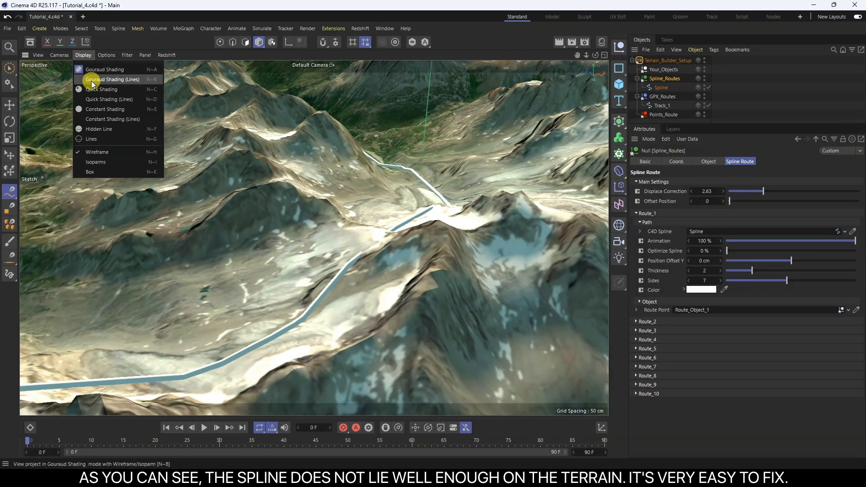
click(92, 80)
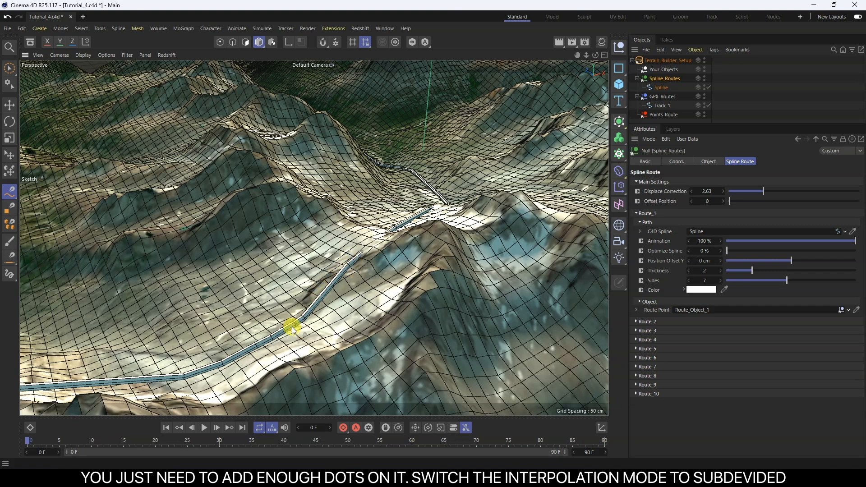
- Set the Intermediate Points of the sketched spline to Subdivided so the route follows the terrain closely
click(661, 88)
click(708, 199)
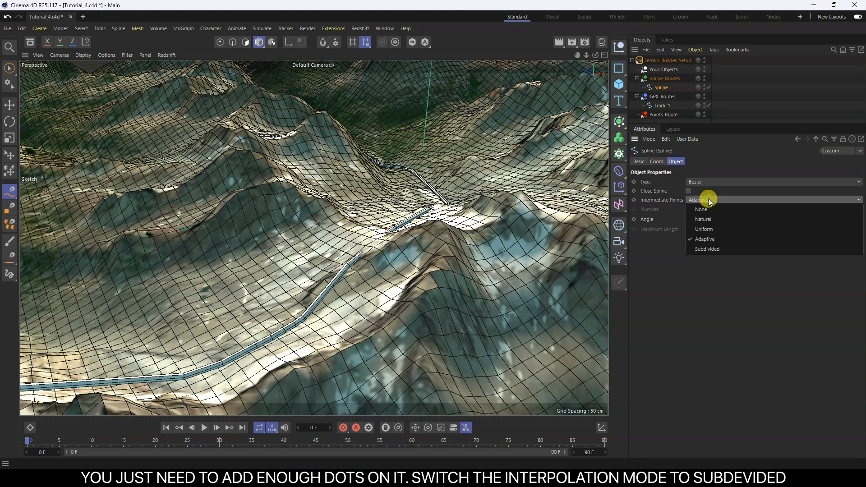
click(707, 246)
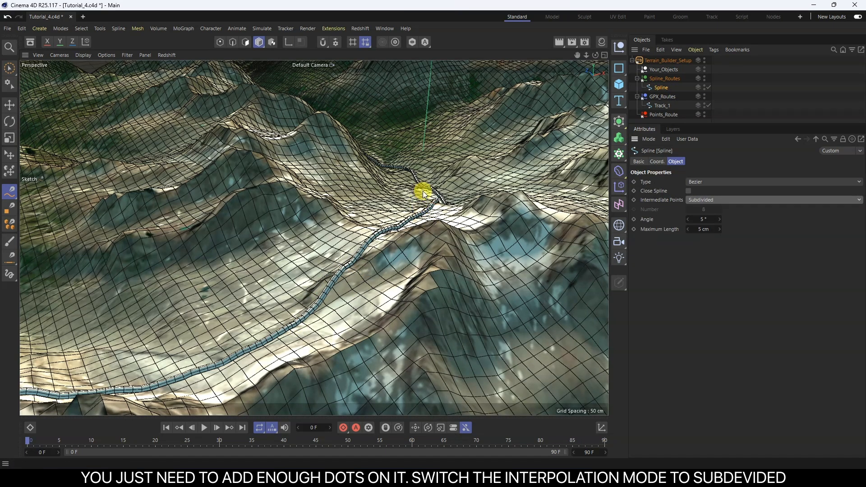
click(396, 193)
alt+drag(396, 193, 191, 73)
- Switch the viewport display to Gouraud Shading without lines and activate the Move tool
click(82, 55)
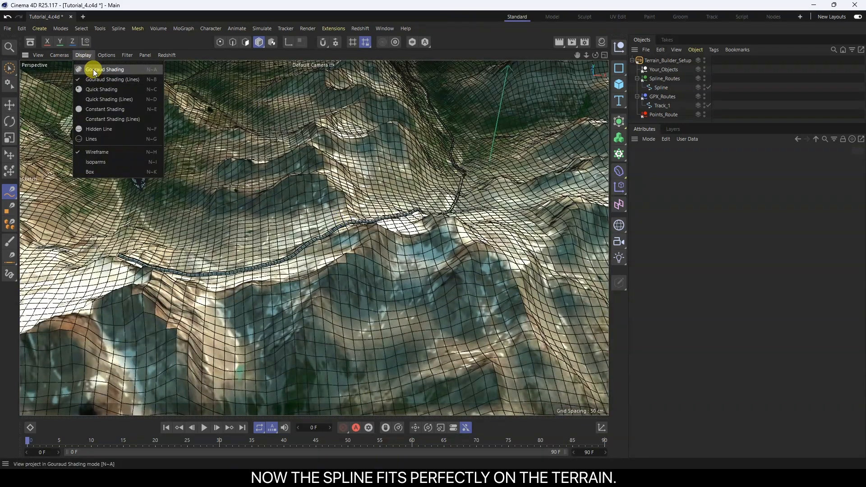
click(94, 71)
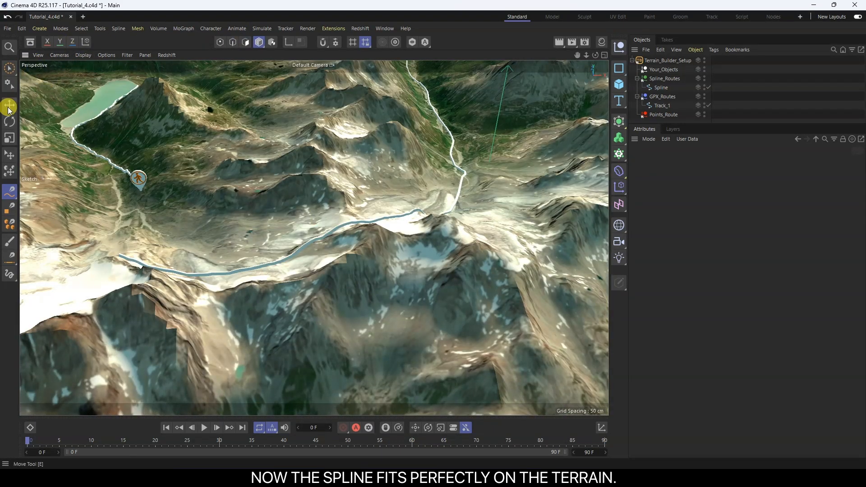
scroll(209, 114, down, 5)
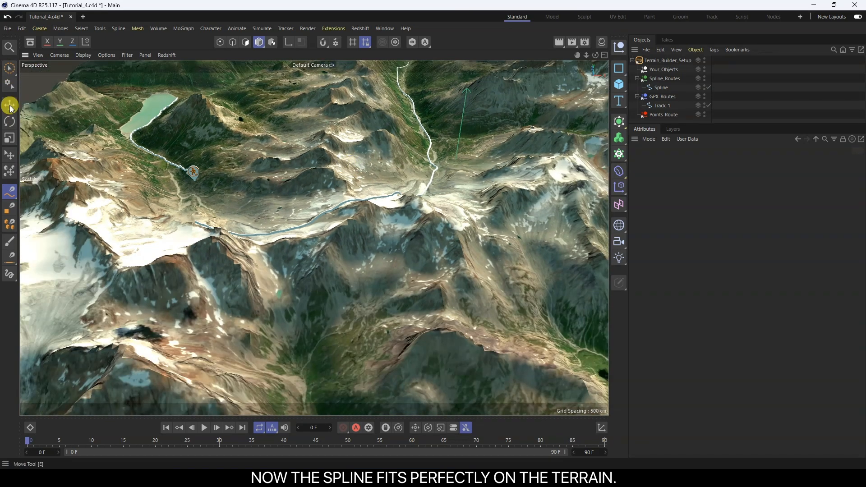
click(10, 105)
scroll(413, 167, down, 1)
alt+middle_drag(413, 168, 388, 296)
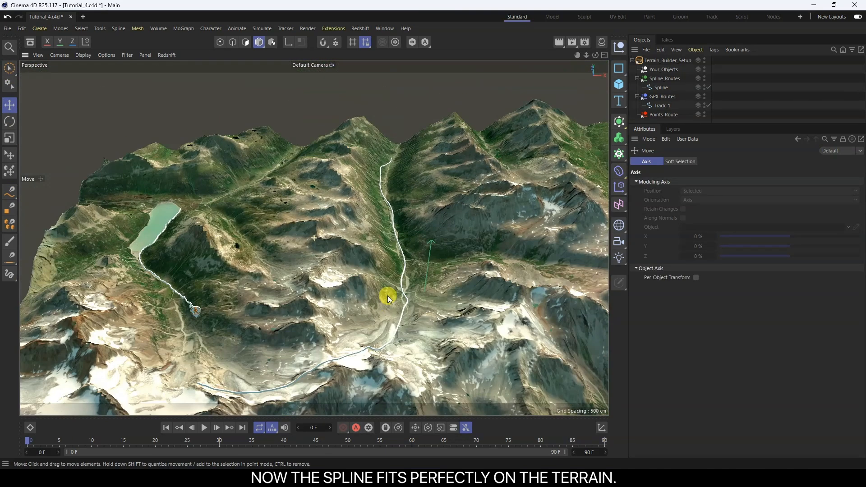
alt+drag(387, 295, 394, 290)
- Set the Animation of Route_1 in Spline_Routes to 65%
click(674, 79)
drag(831, 243, 813, 249)
scroll(403, 345, up, 3)
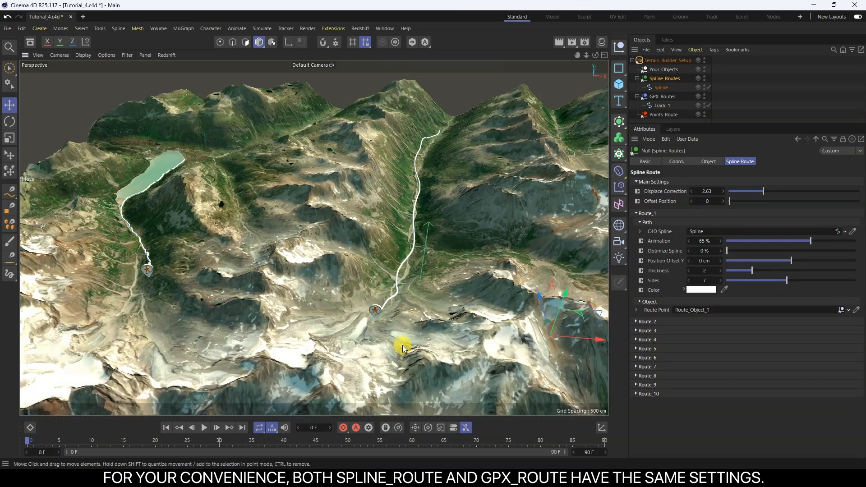
alt+drag(384, 312, 382, 295)
- Set the Route_1 path color to pure red (255, 0, 0) and enlarge the object list area
click(701, 290)
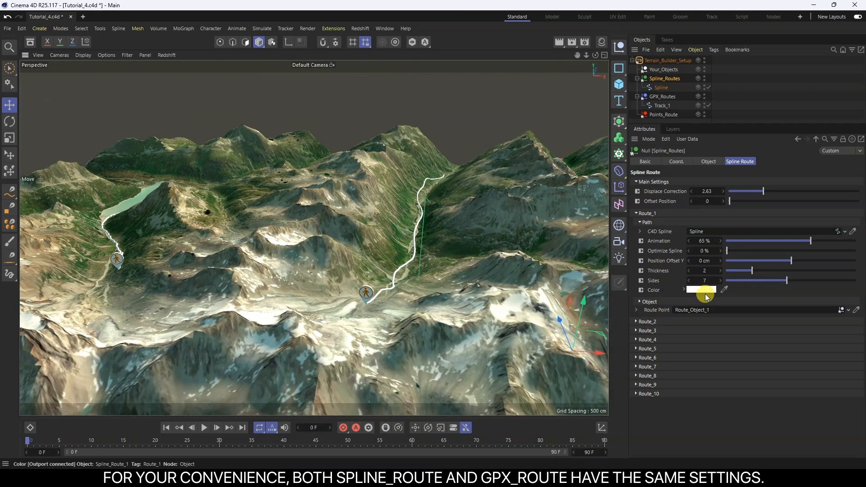
drag(663, 347, 679, 334)
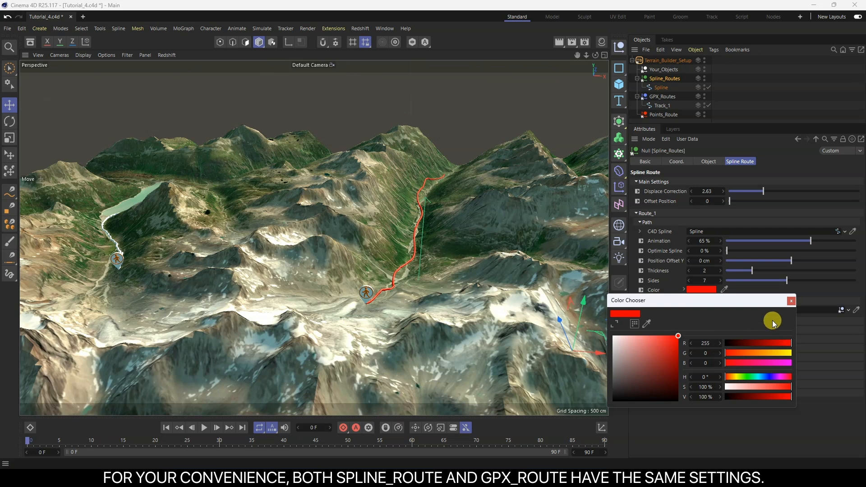
click(793, 305)
drag(652, 122, 650, 176)
click(653, 154)
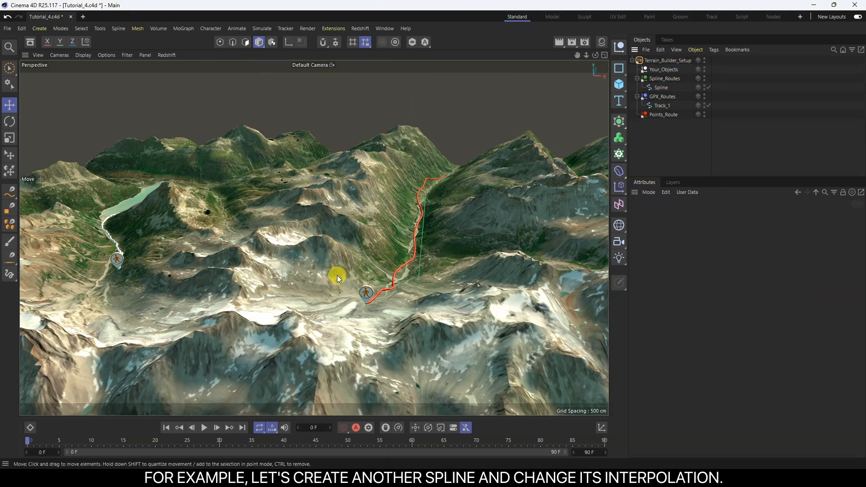
- Sketch a second freehand spline in the top view along the ridges east of the red route and place it under Spline_Routes
middle_click(337, 276)
middle_click(418, 189)
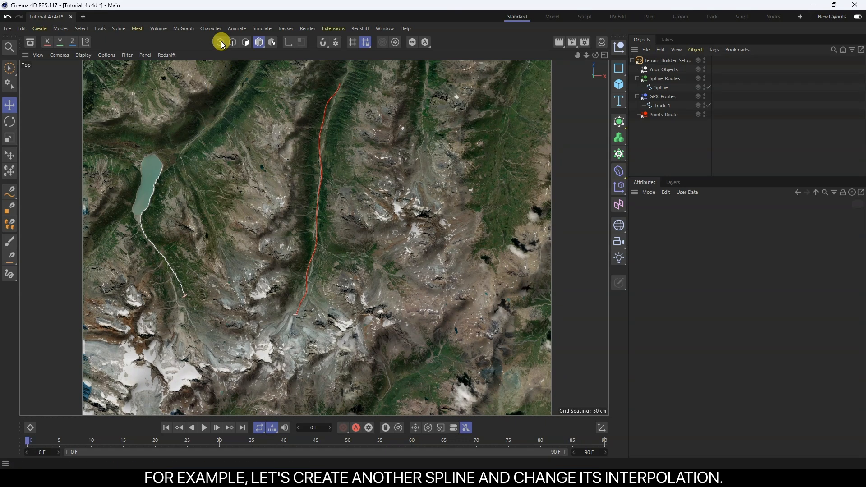
click(119, 28)
click(133, 53)
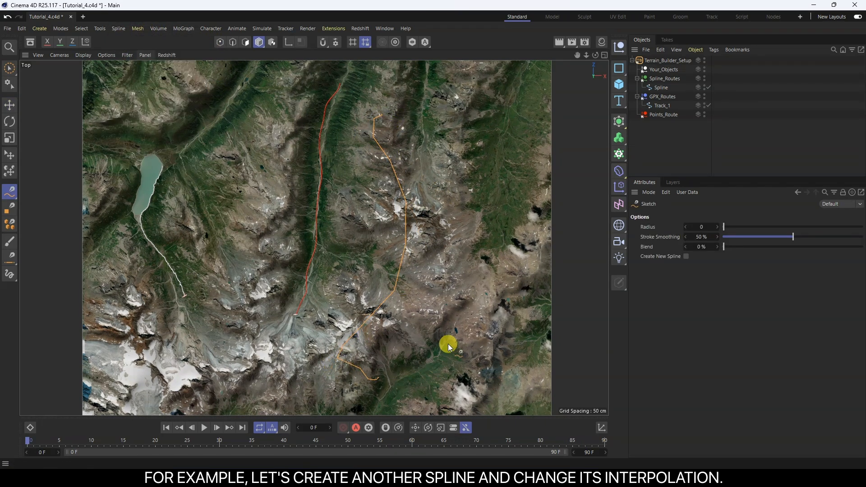
drag(652, 61, 662, 100)
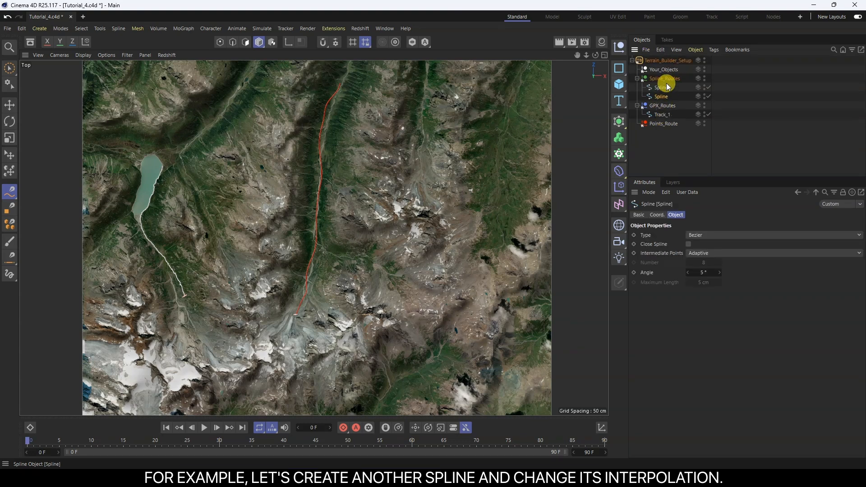
- Return to the perspective view and set the second spline's Intermediate Points to Subdivided
middle_click(327, 188)
middle_click(259, 169)
alt+drag(315, 195, 325, 227)
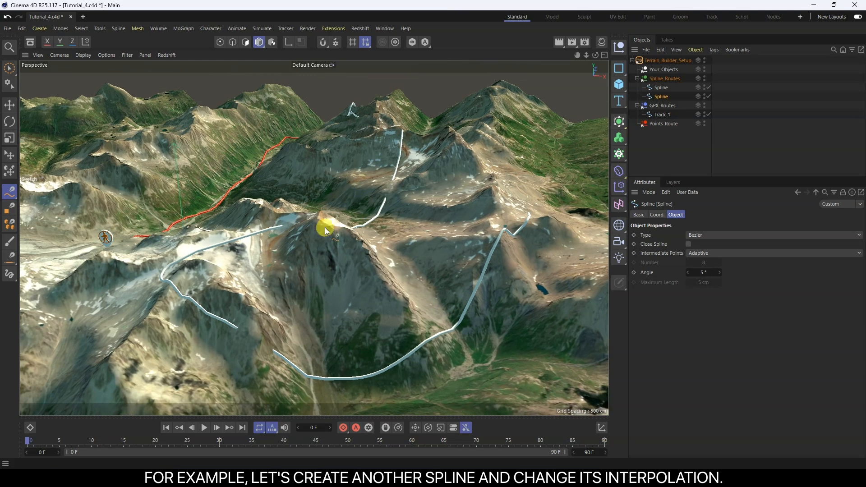
click(704, 253)
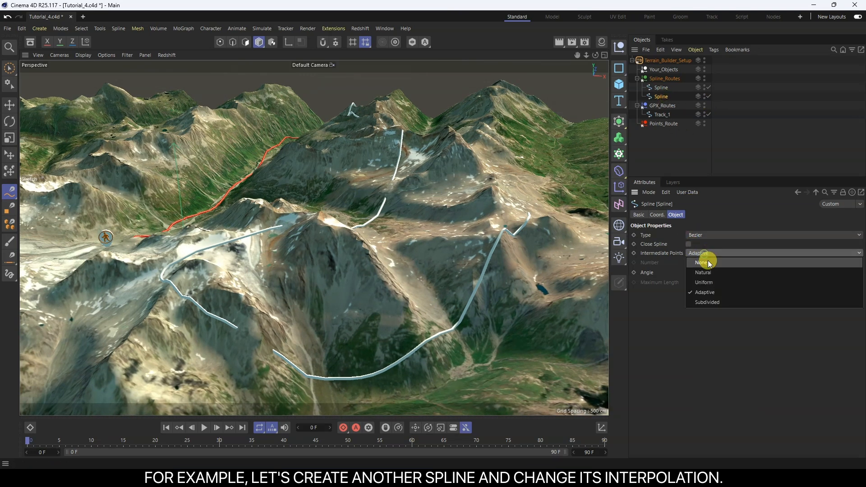
click(705, 303)
alt+drag(326, 210, 751, 242)
- Set the Animation of Route_2 in Spline_Routes to 82%
click(671, 82)
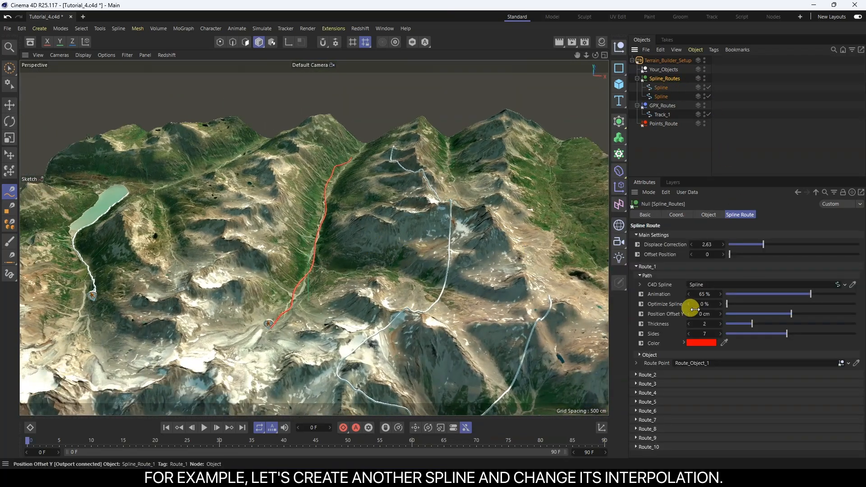
click(654, 273)
click(654, 303)
click(639, 315)
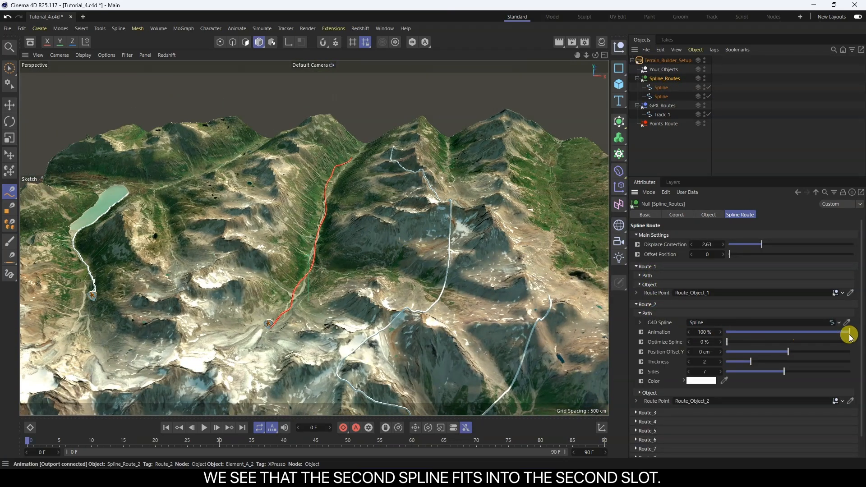
mouse_move(825, 332)
mouse_down()
mouse_move(817, 332)
mouse_move(828, 333)
mouse_up()
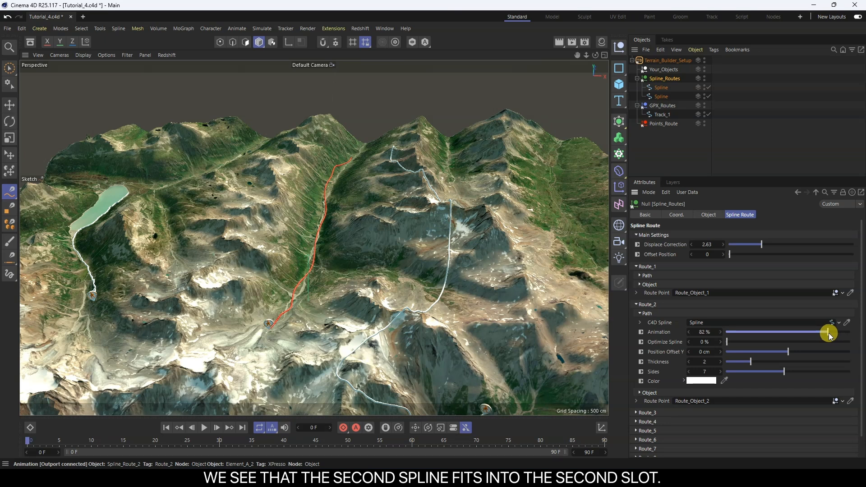
alt+middle_drag(330, 330, 341, 302)
alt+drag(342, 302, 426, 264)
click(687, 132)
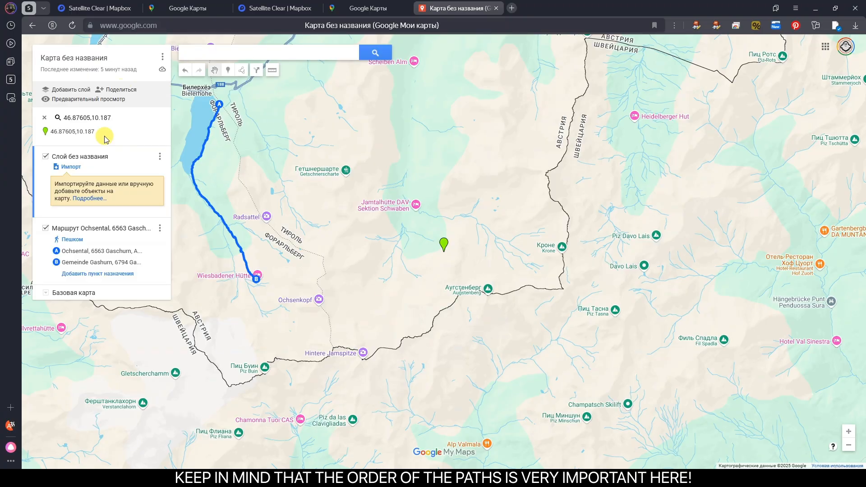
- Draw a multi-point line in Google My Maps from east of Radsattel past Jamtalhütte to the Austrian-Swiss border
click(242, 71)
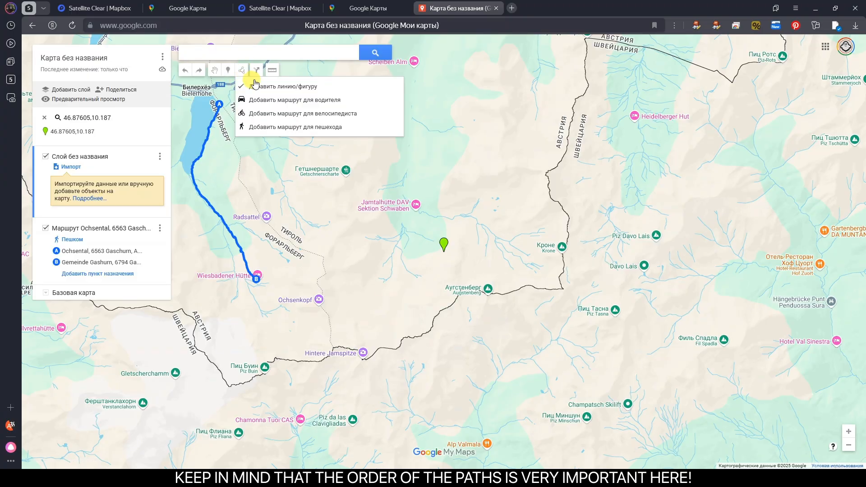
click(255, 85)
click(314, 189)
click(443, 224)
click(557, 149)
double_click(583, 173)
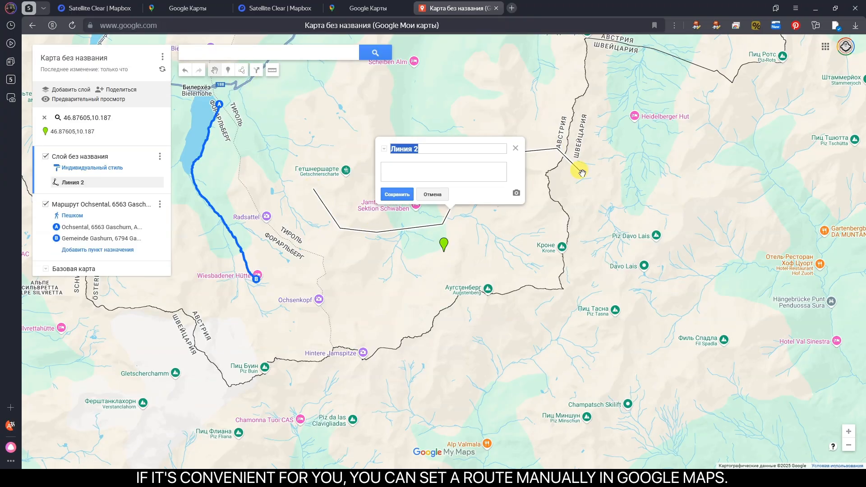
click(515, 150)
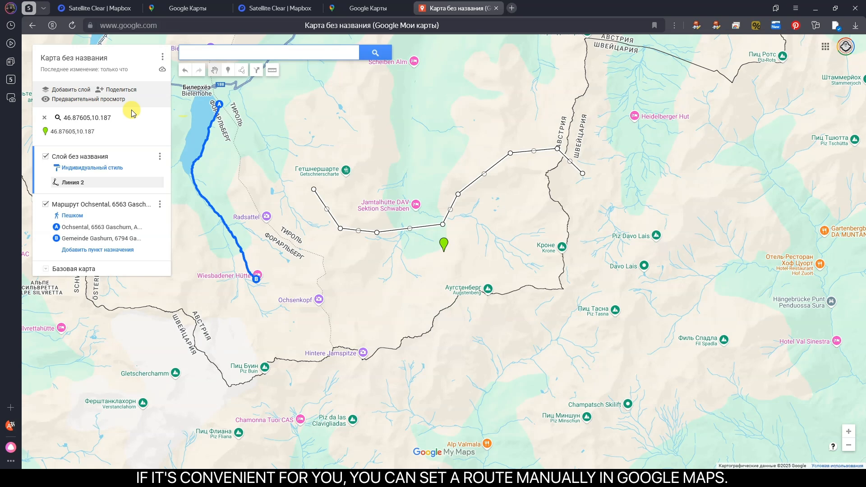
- Rename the line's layer to Line_2 and export that layer as a KML file
click(87, 156)
click(388, 270)
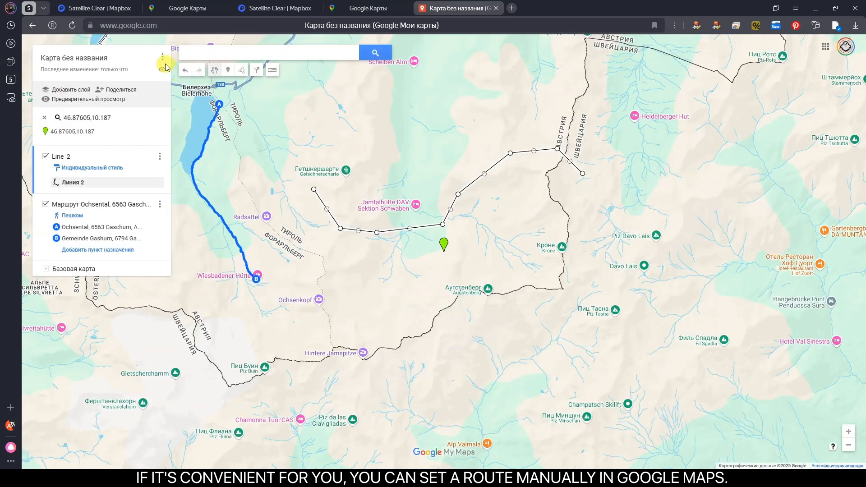
click(162, 57)
click(195, 165)
click(320, 254)
click(320, 254)
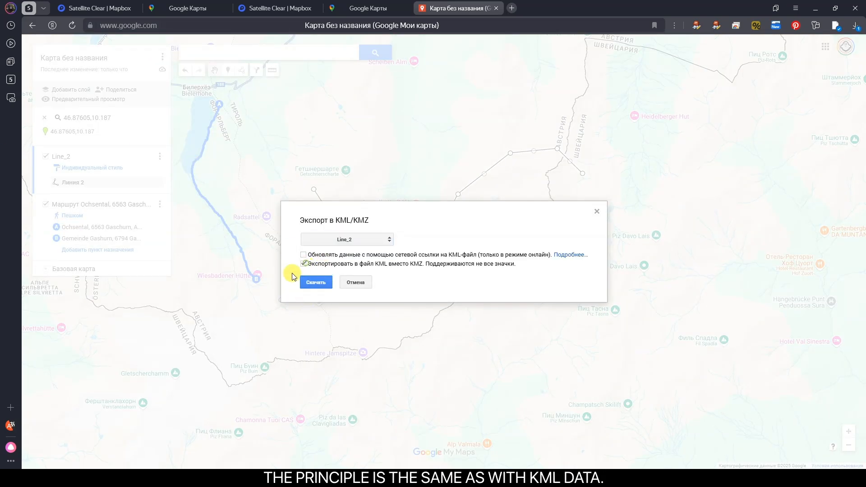
click(315, 280)
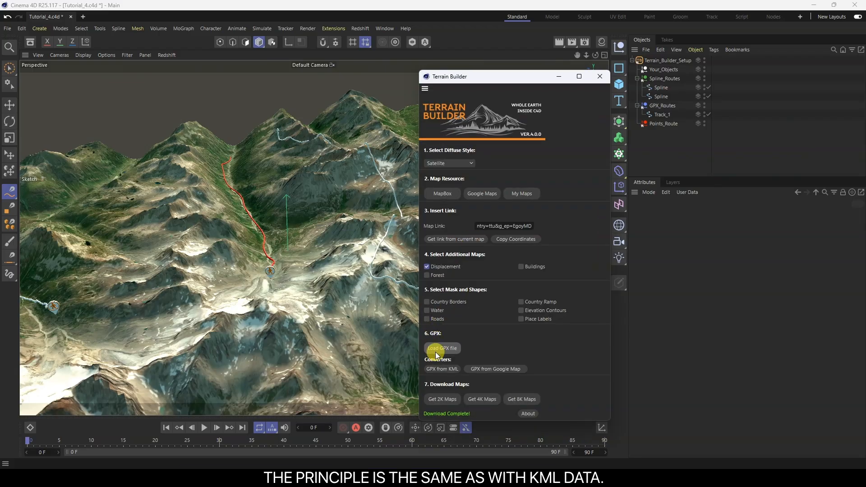
- Convert Line_1.kml to GPX in Terrain Builder and save the result as Line_1 in the Track folder
click(443, 368)
double_click(579, 154)
click(498, 418)
text(Line_)
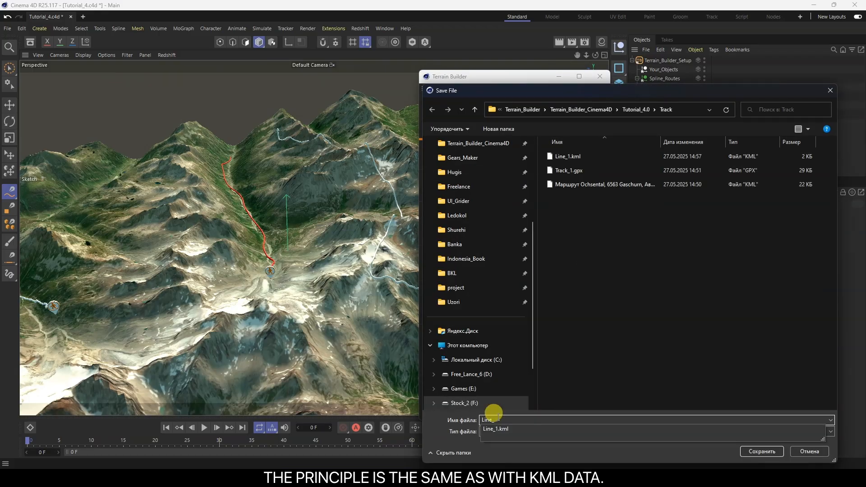
text(1)
click(761, 452)
click(499, 271)
- Load Line_1.gpx as a new GPX route and inspect how it lies on the terrain
click(429, 348)
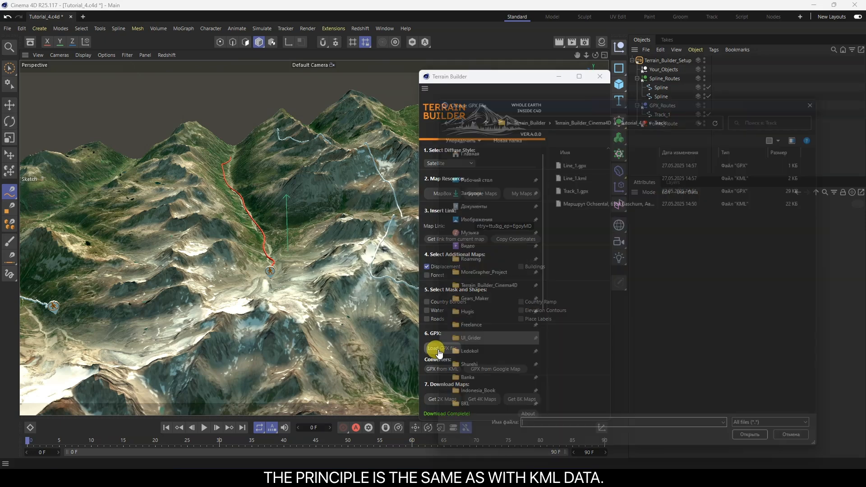
double_click(572, 157)
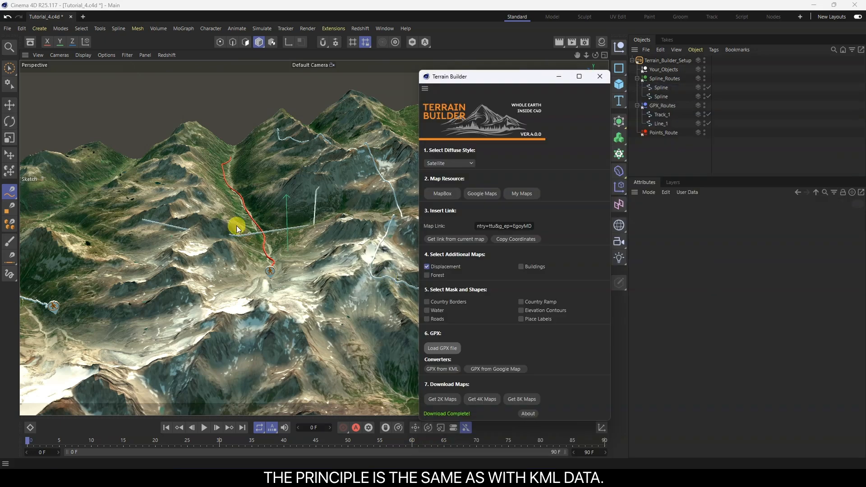
click(10, 105)
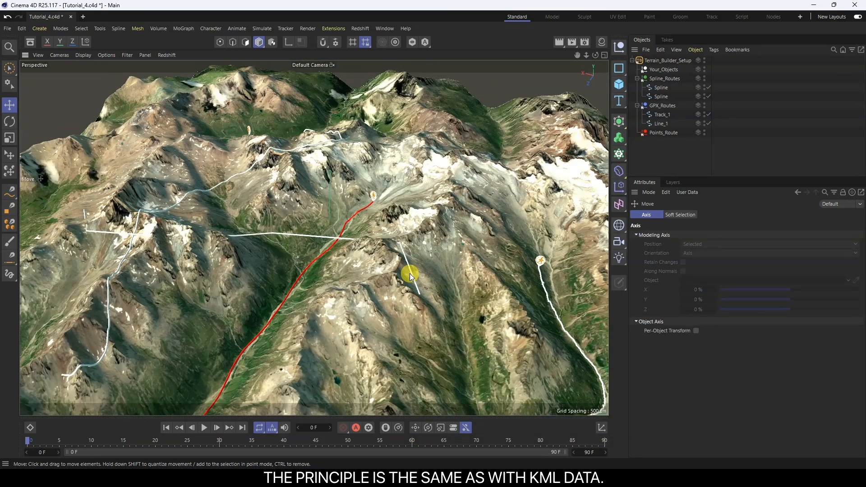
click(660, 123)
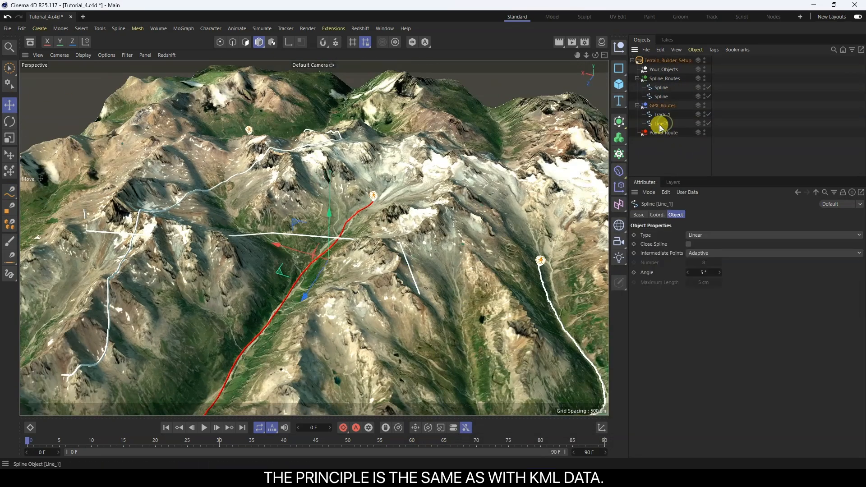
alt+drag(252, 226, 108, 284)
click(675, 147)
alt+drag(275, 217, 455, 189)
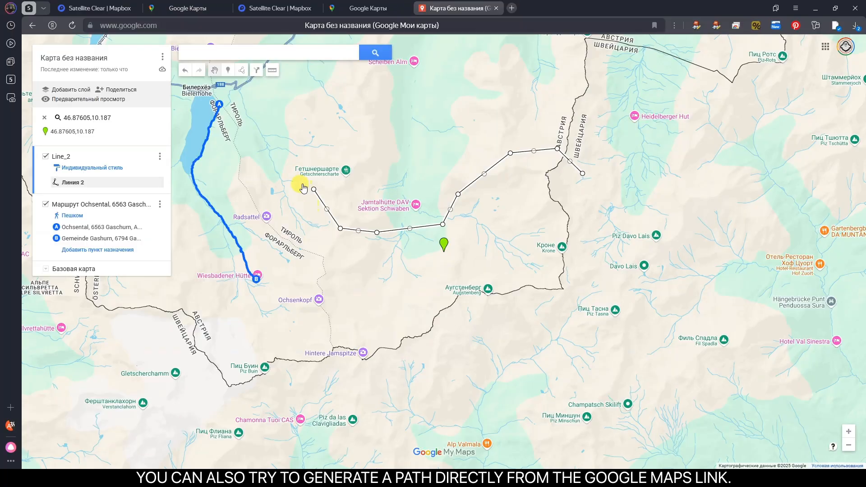
- Open Google Maps in the browser from the Terrain Builder download manager, showing the terrain's satellite area
click(817, 8)
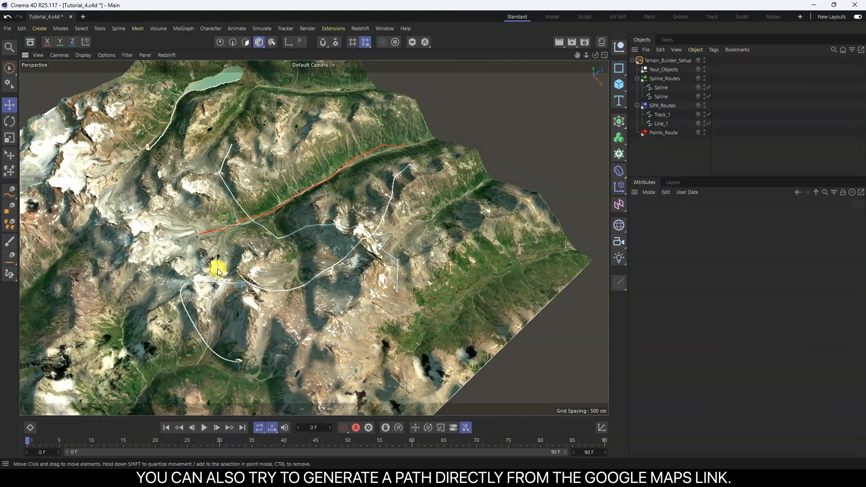
click(669, 61)
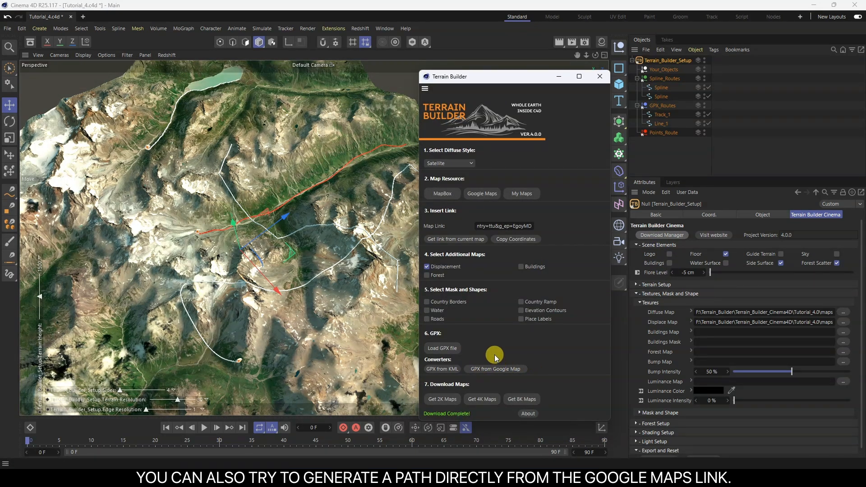
click(482, 194)
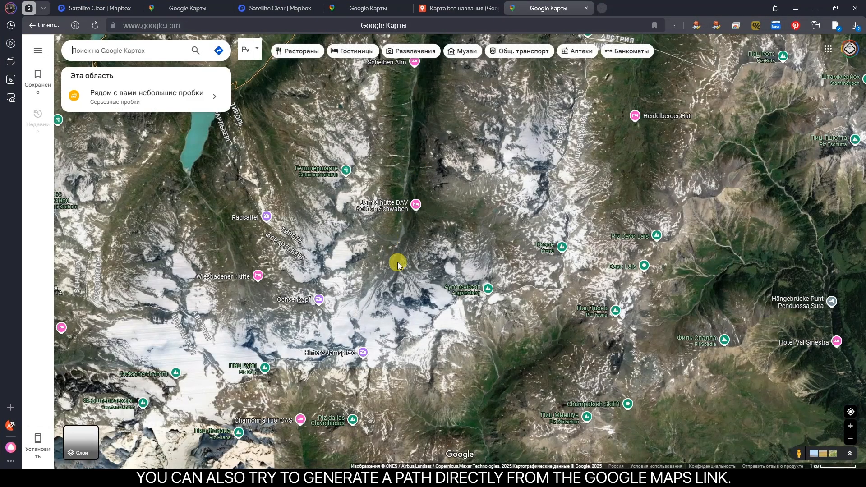
click(283, 135)
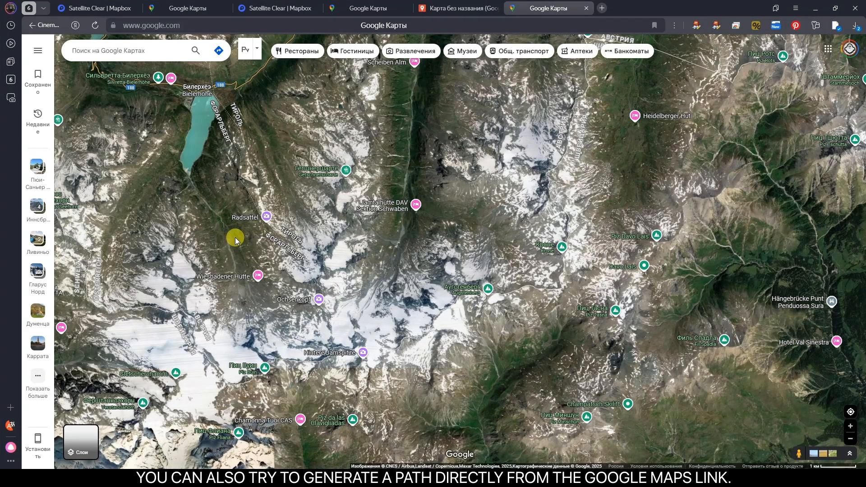
- Create a driving route in Google Maps from Wiesbadener Hütte to Jamtalhütte DAV Sektion Schwaben and copy its page link
right_click(257, 279)
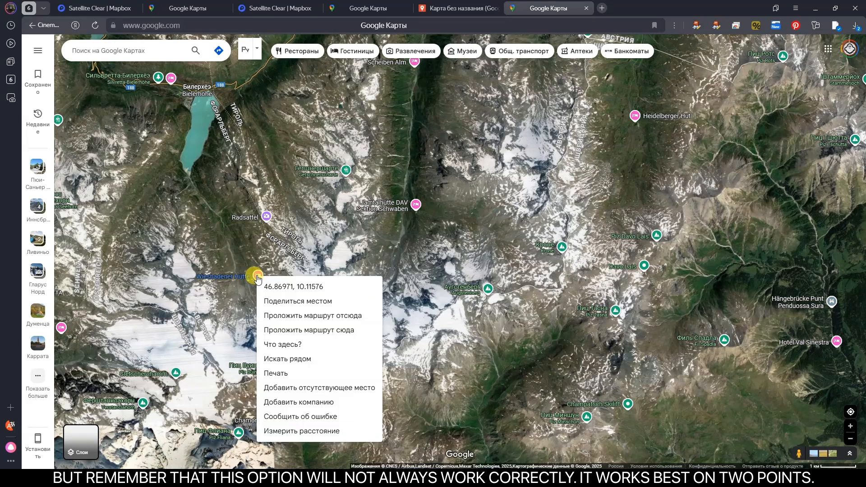
click(311, 315)
right_click(418, 209)
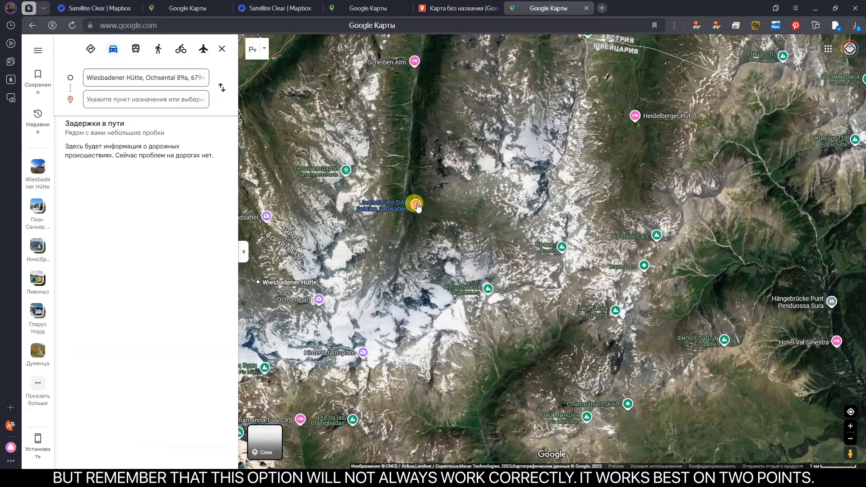
click(438, 244)
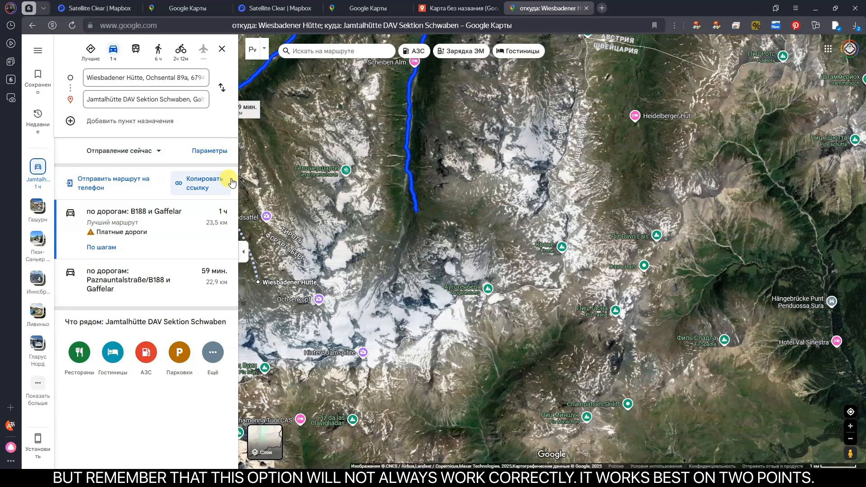
click(350, 24)
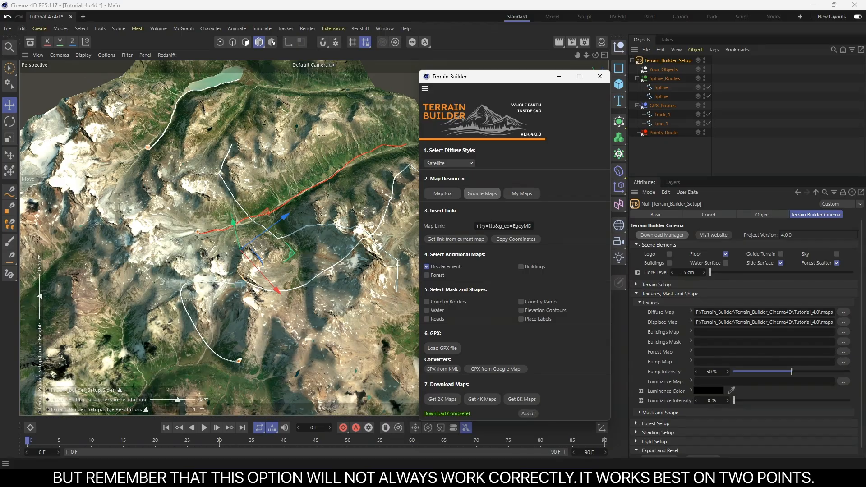
- Convert the copied Google Maps route link to GPX in Terrain Builder and save it as Track_2 in the Track folder
click(500, 373)
drag(493, 349, 453, 275)
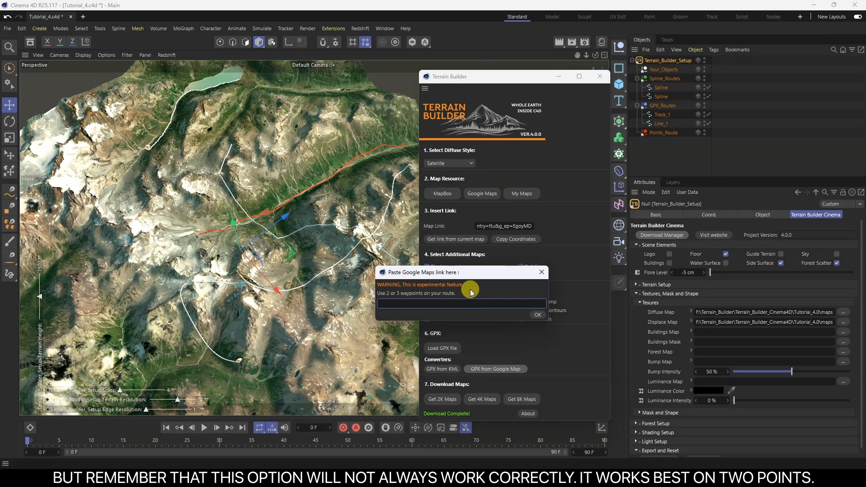
key(ctrl+v)
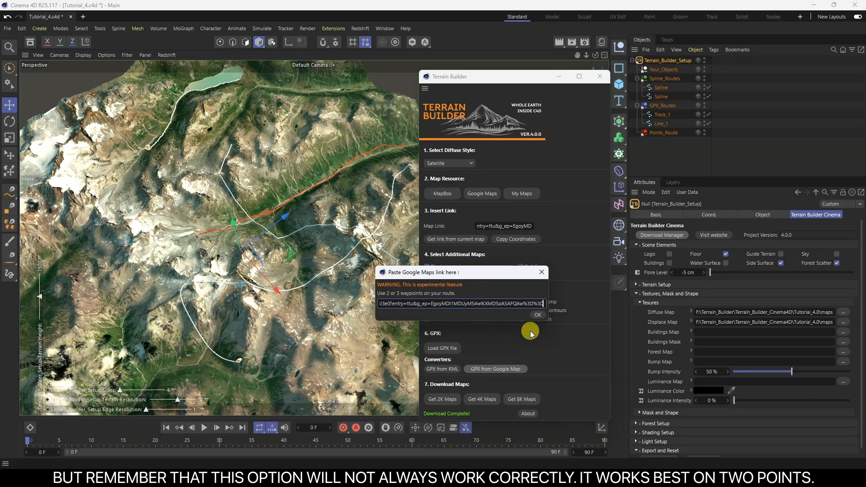
click(538, 316)
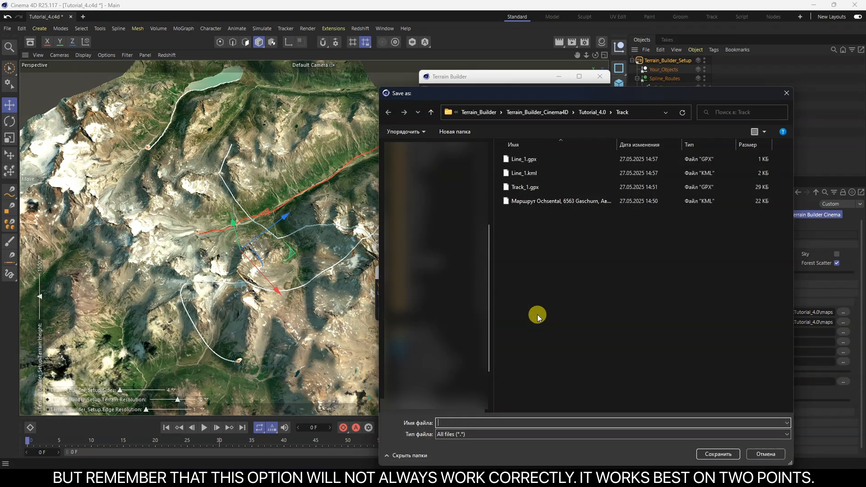
text(T)
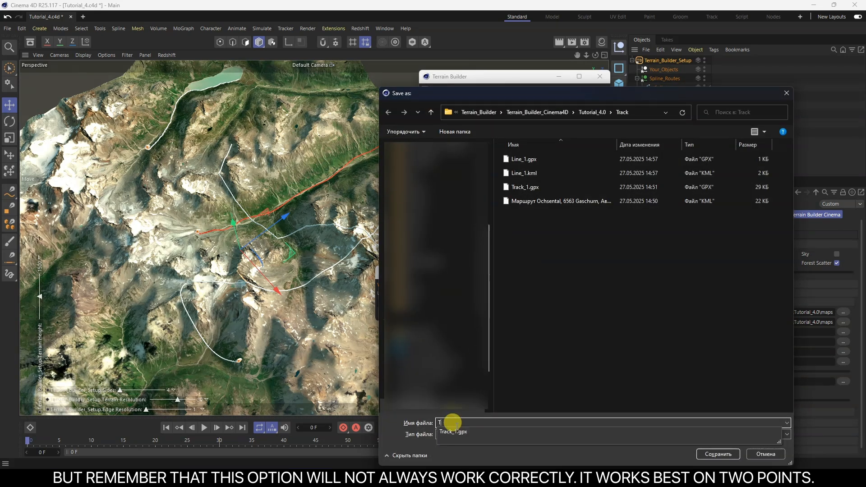
text(rack)
click(453, 422)
text(_2)
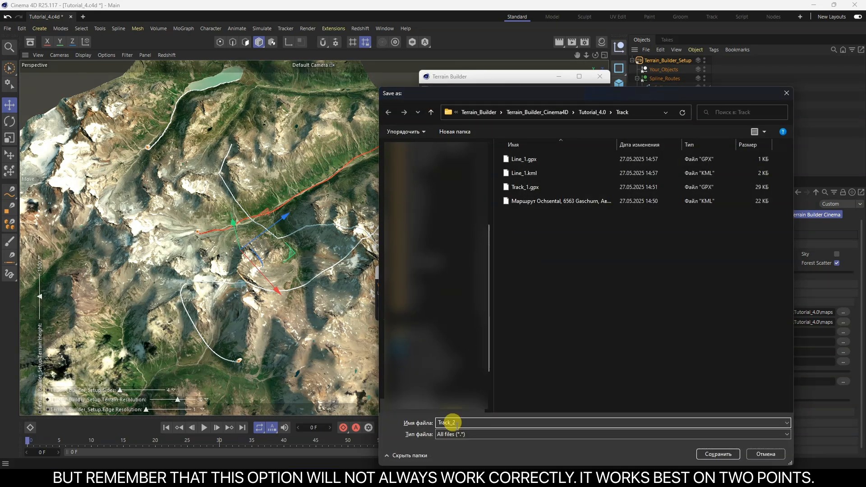
key(Return)
click(504, 273)
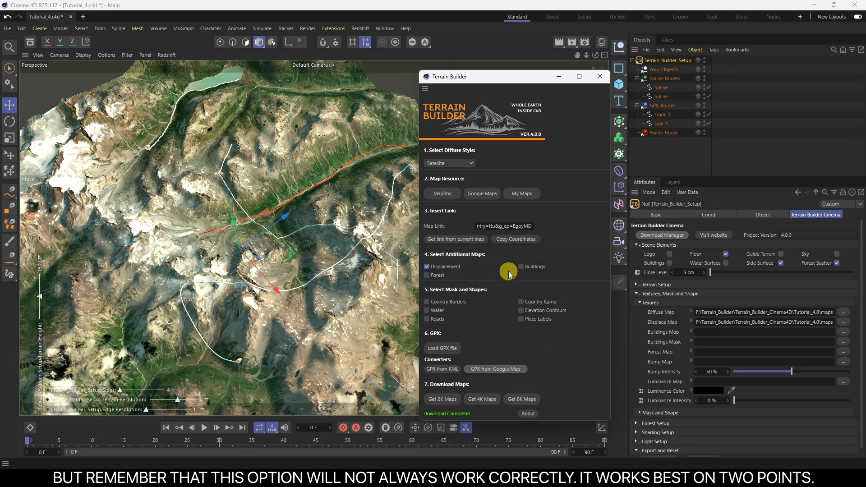
- Load Track_2.gpx as a new GPX route and inspect its path across the terrain
click(448, 350)
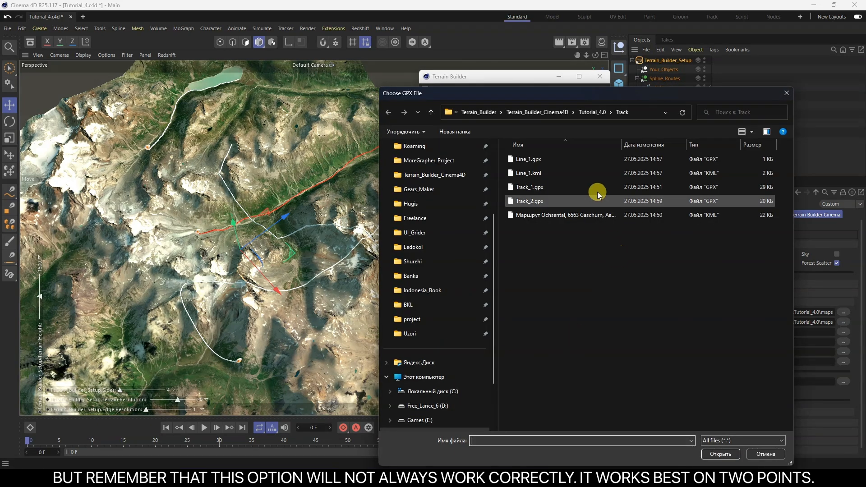
double_click(538, 201)
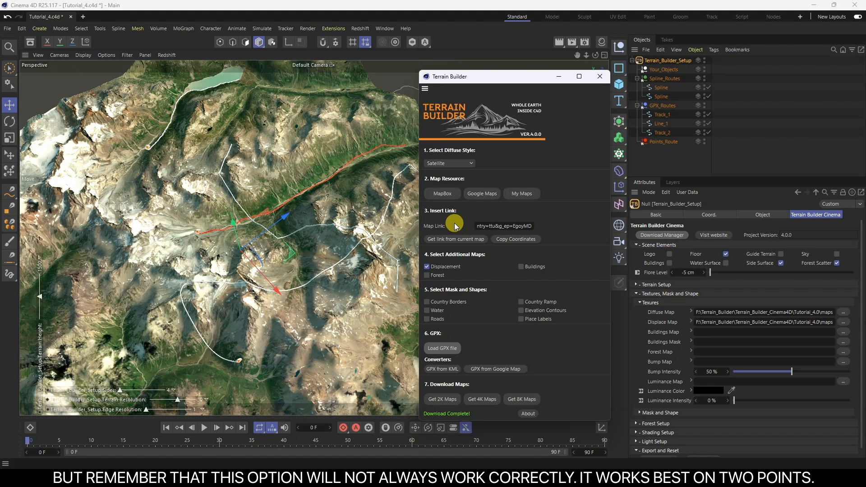
click(559, 76)
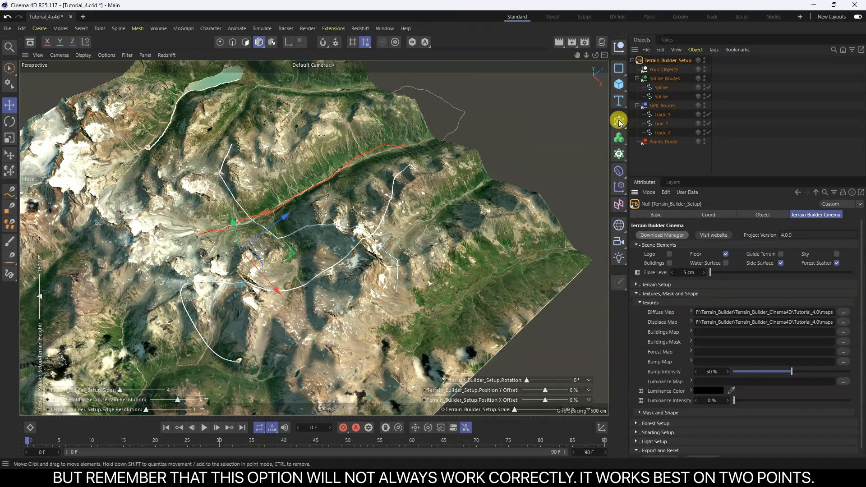
click(663, 133)
alt+drag(344, 221, 555, 183)
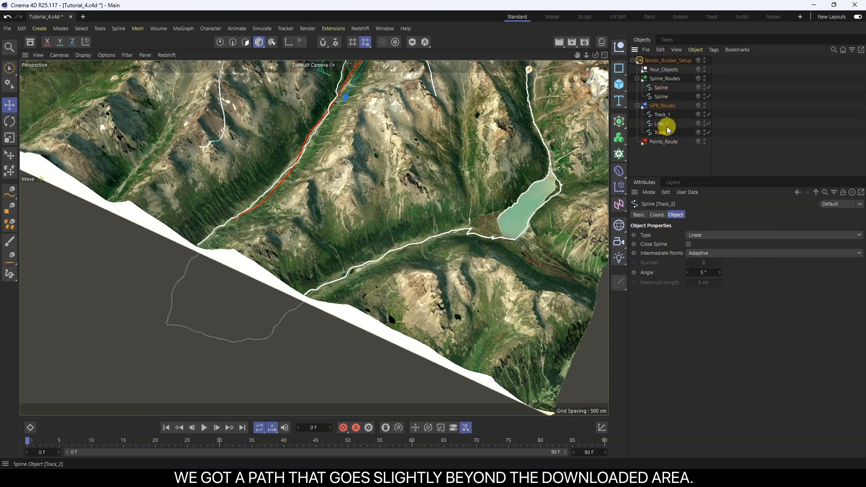
- Set the Animation value of Route_3 in GPX_Routes to 80% for the Track_2 path
click(663, 107)
click(642, 268)
click(646, 284)
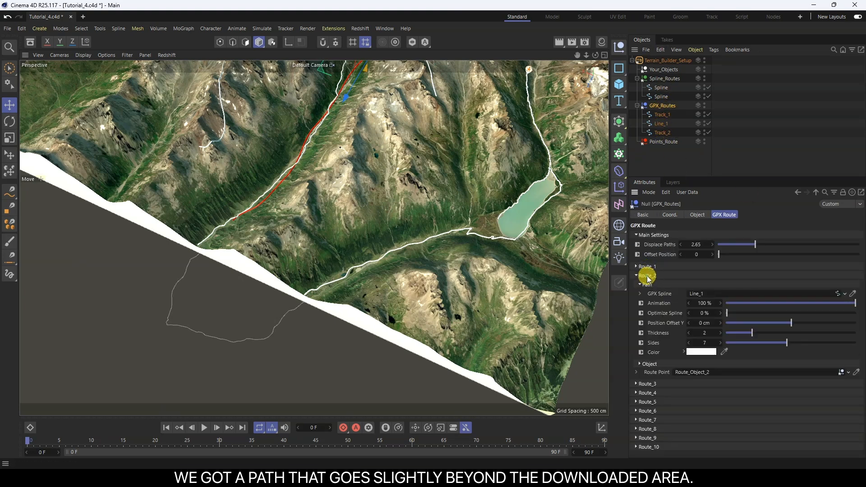
drag(853, 312, 740, 313)
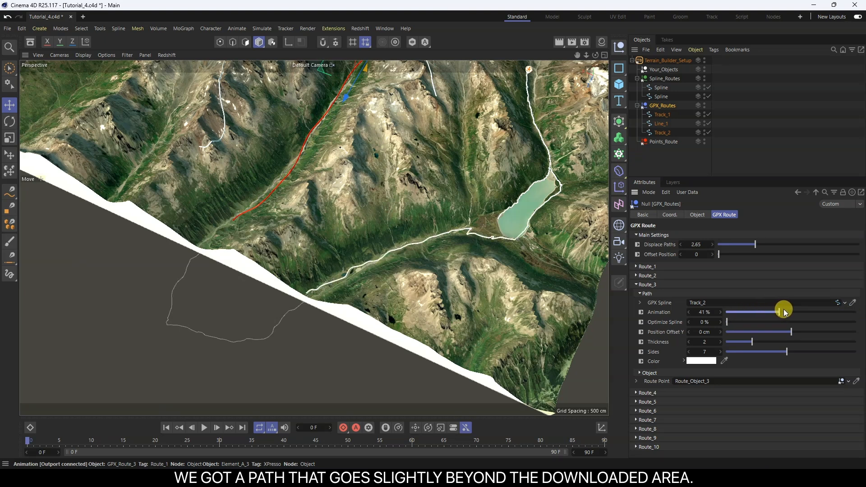
drag(826, 311, 830, 312)
- Compare the Track_2 path on the terrain with the original route in Google Maps
alt+drag(392, 107, 243, 153)
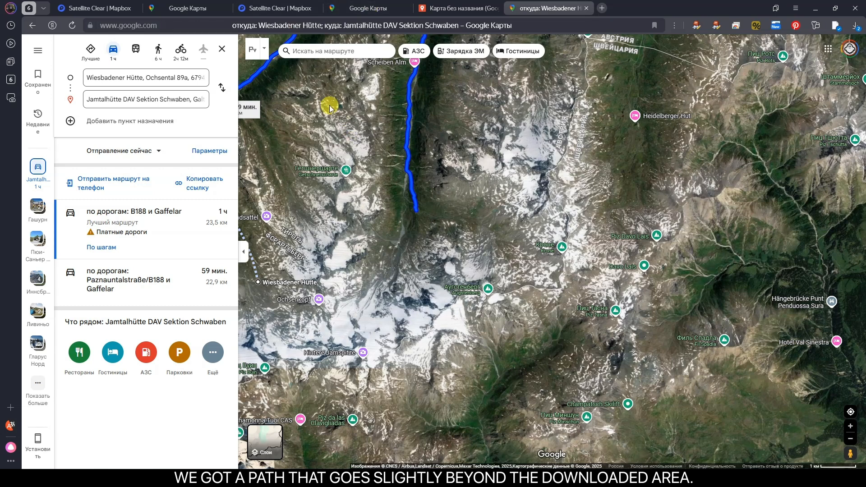
drag(339, 113, 422, 134)
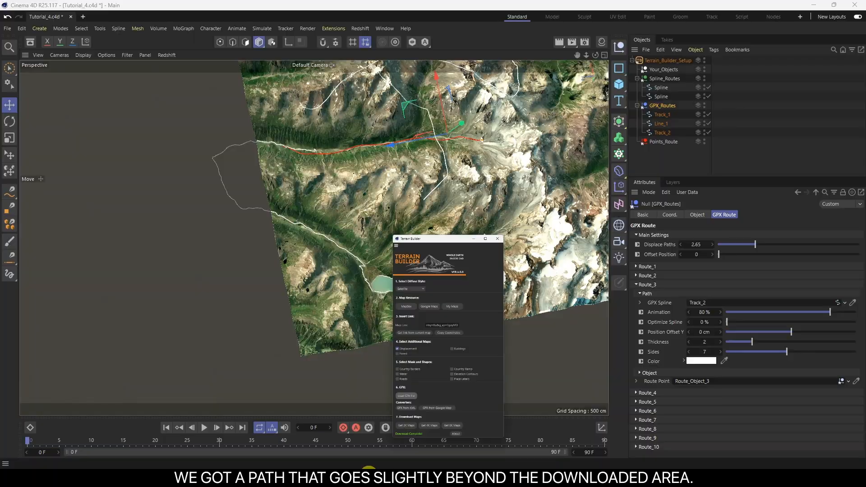
click(560, 77)
alt+drag(451, 188, 435, 292)
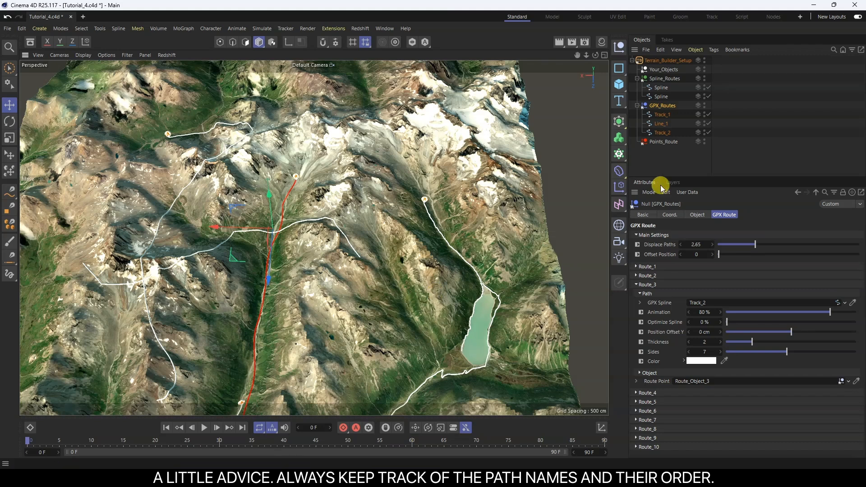
- Move Track_2 to the first position among the splines under GPX_Routes
click(658, 165)
click(666, 134)
alt+drag(260, 259, 336, 237)
drag(662, 137, 658, 116)
- Review the path settings of Route_1 and Route_2 in Spline_Routes against the order of their splines
click(664, 87)
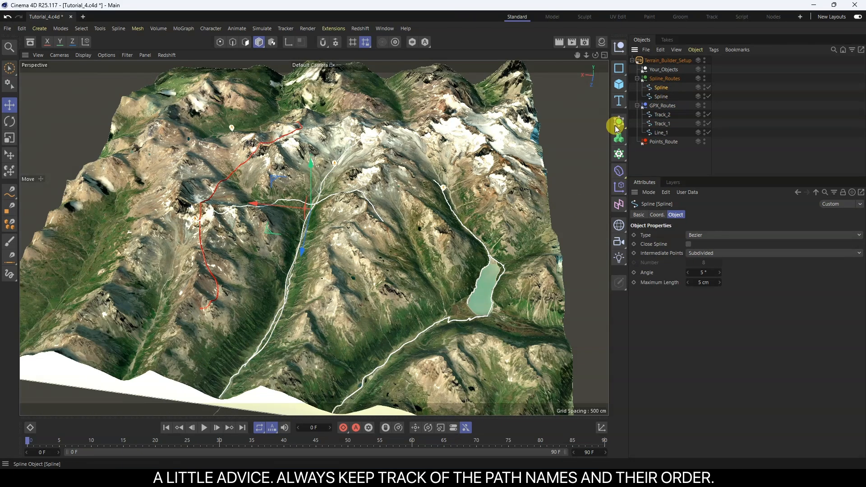
alt+drag(207, 229, 231, 136)
click(664, 79)
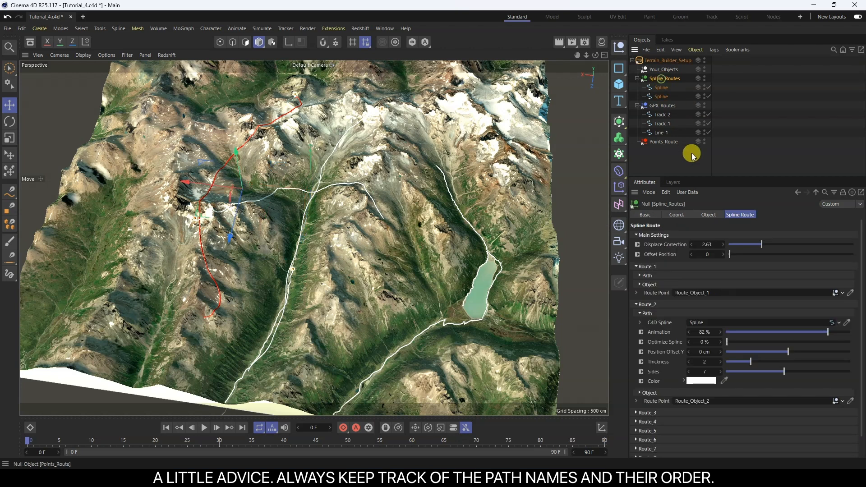
click(654, 305)
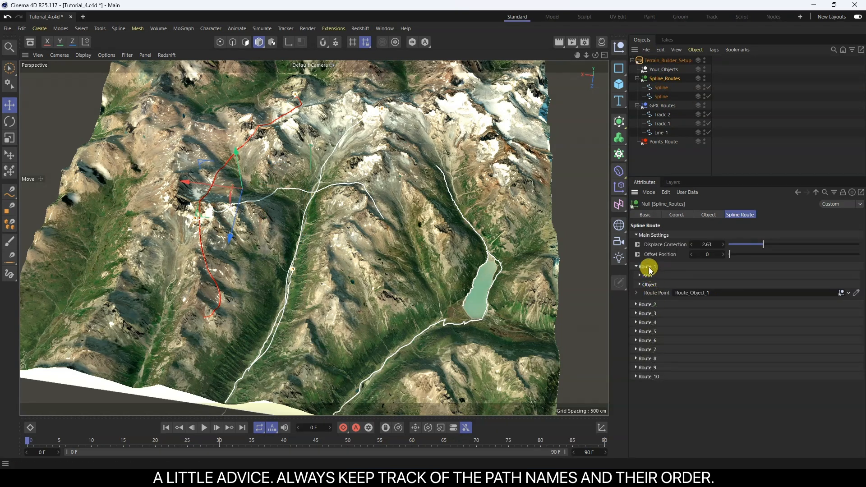
click(648, 276)
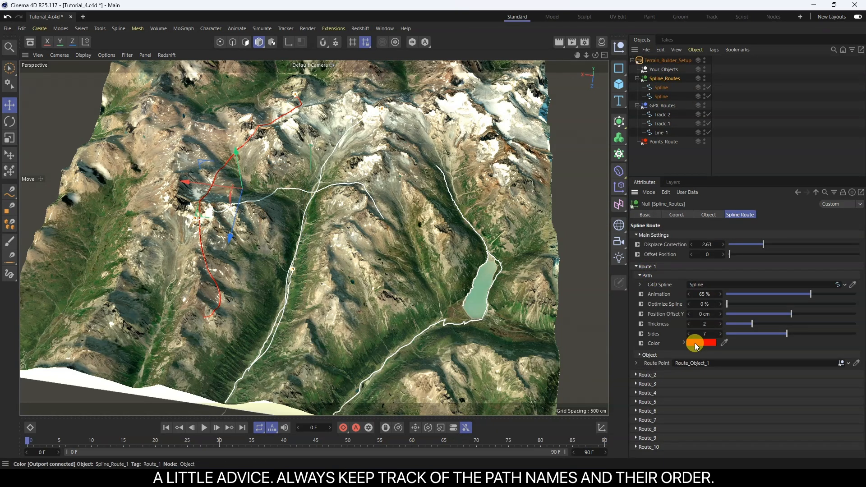
click(645, 267)
click(646, 276)
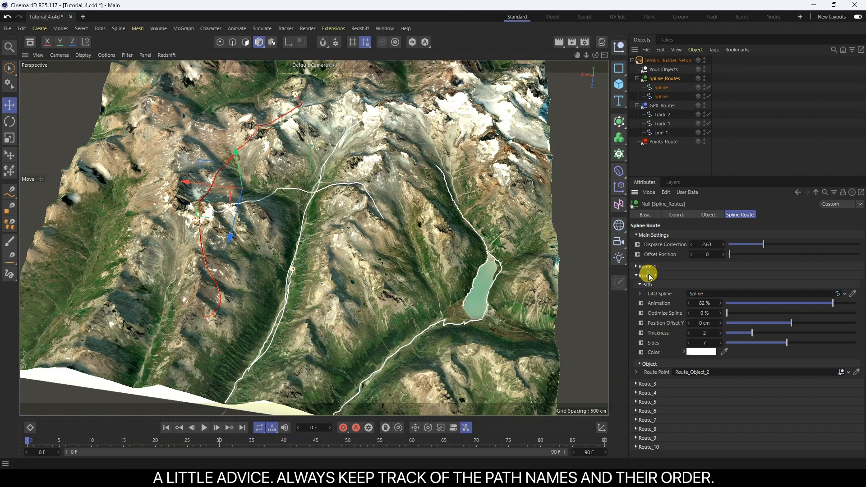
- Set the path color of Route_2 in Spline_Routes to green (R 0, G 232, B 35)
click(697, 352)
drag(741, 438, 748, 440)
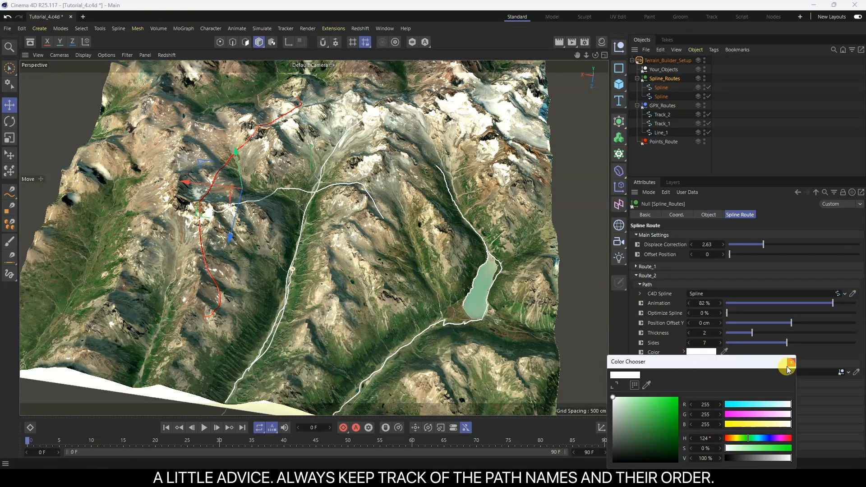
click(791, 363)
click(700, 352)
click(677, 401)
click(750, 436)
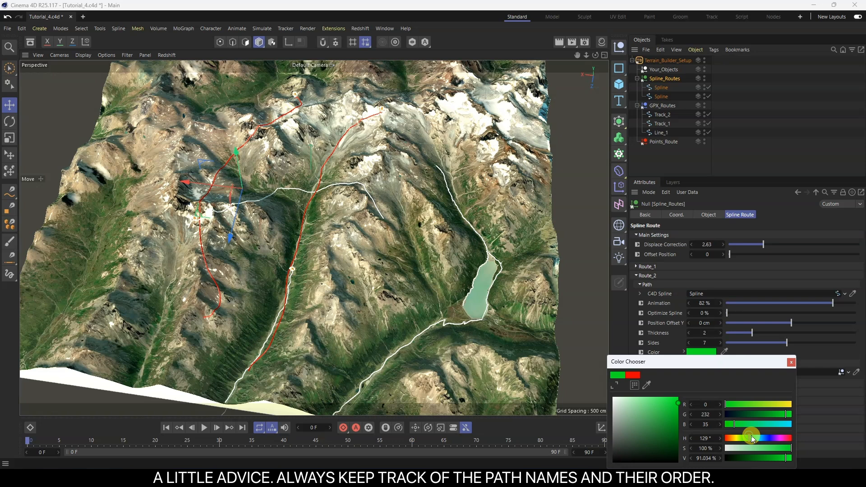
click(790, 362)
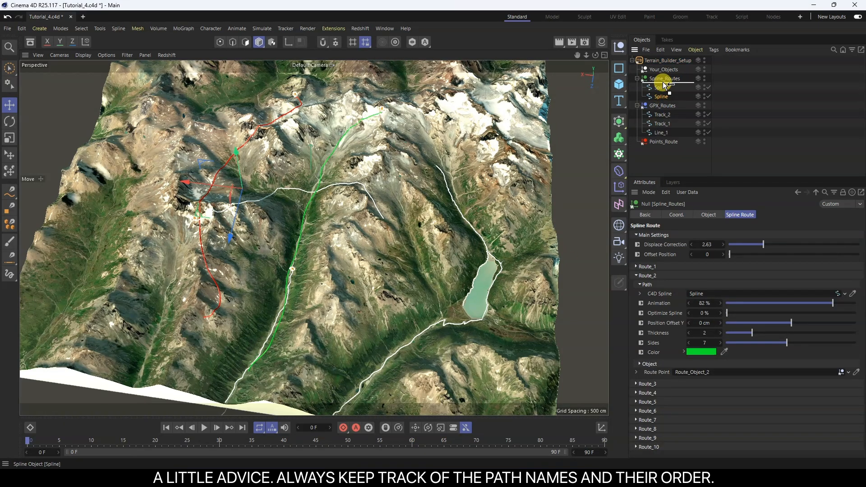
- Move the second spline above the first one under Spline_Routes and inspect the routes on the terrain
drag(663, 84, 663, 85)
click(687, 165)
alt+drag(554, 153, 234, 212)
click(669, 61)
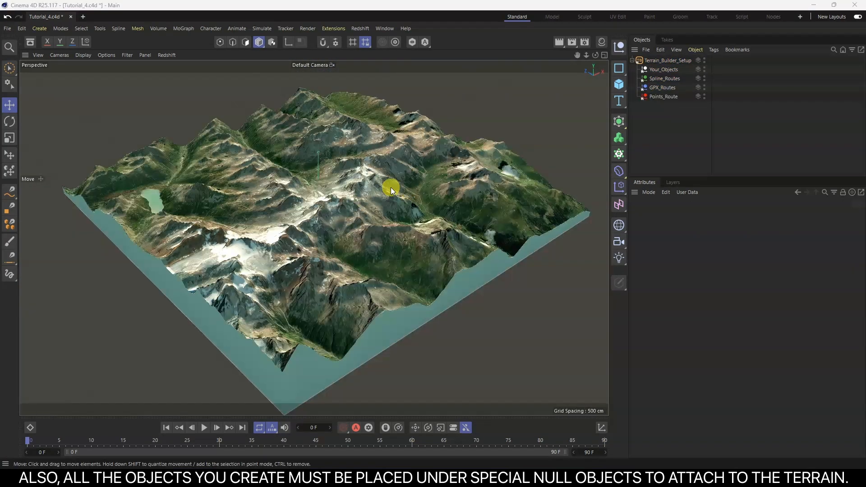
- Add a cube, place it under the Your_Objects null and raise it above the terrain surface
alt+drag(390, 188, 434, 183)
click(620, 85)
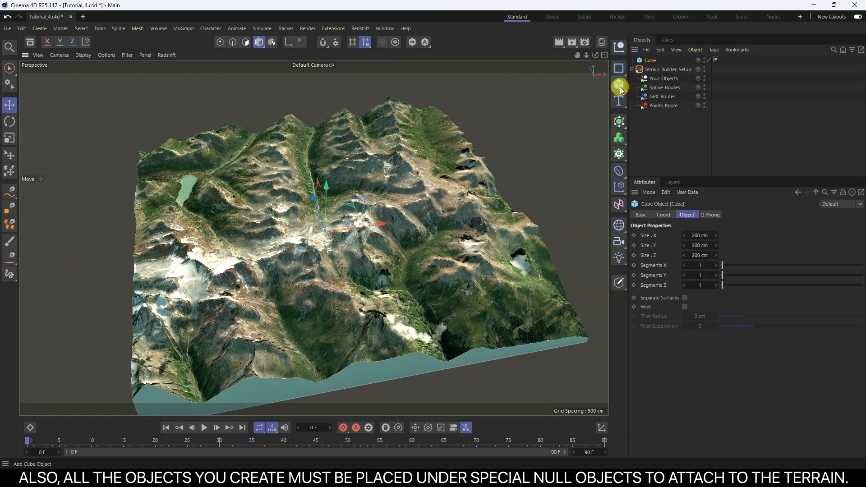
drag(648, 65, 660, 80)
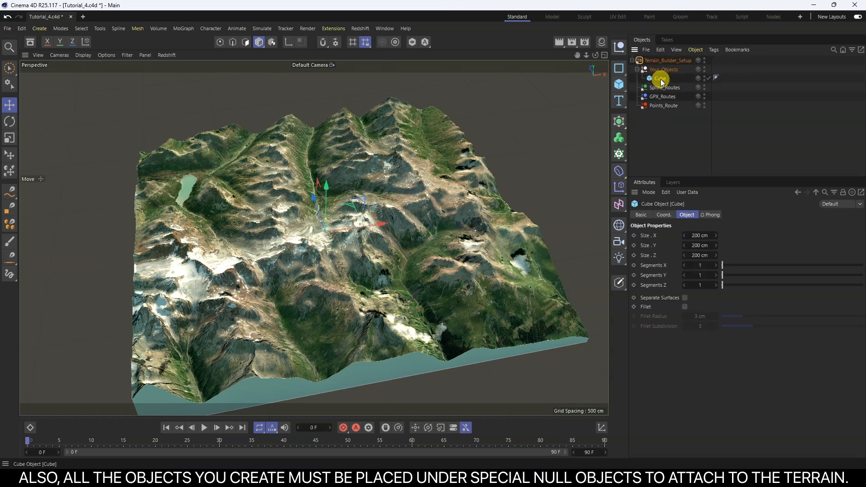
scroll(317, 171, up, 1)
drag(326, 196, 329, 161)
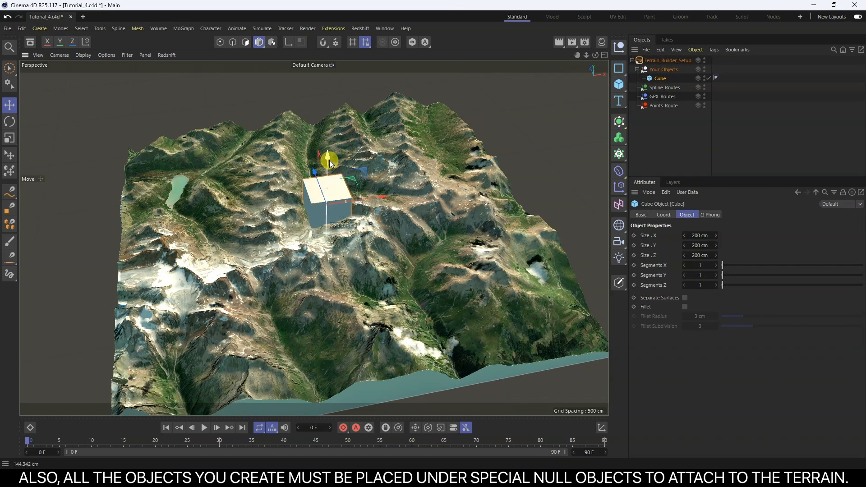
scroll(356, 211, up, 2)
- Set the terrain's Position X Offset to -15% and its Scale to 177% in the Transform settings of Terrain_Builder_Setup
click(668, 60)
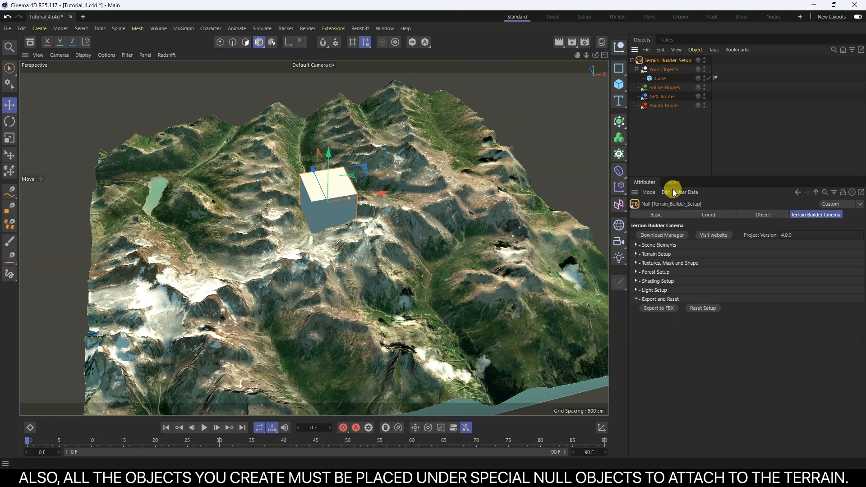
click(656, 254)
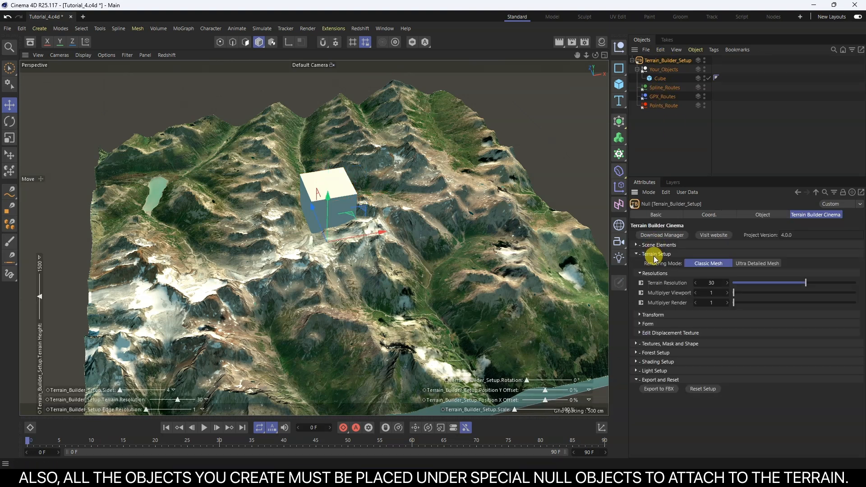
click(653, 315)
click(655, 274)
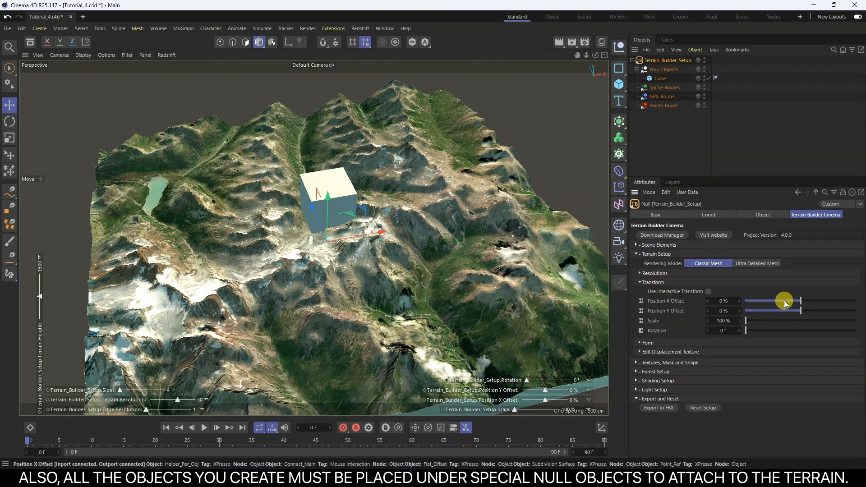
drag(806, 303, 768, 319)
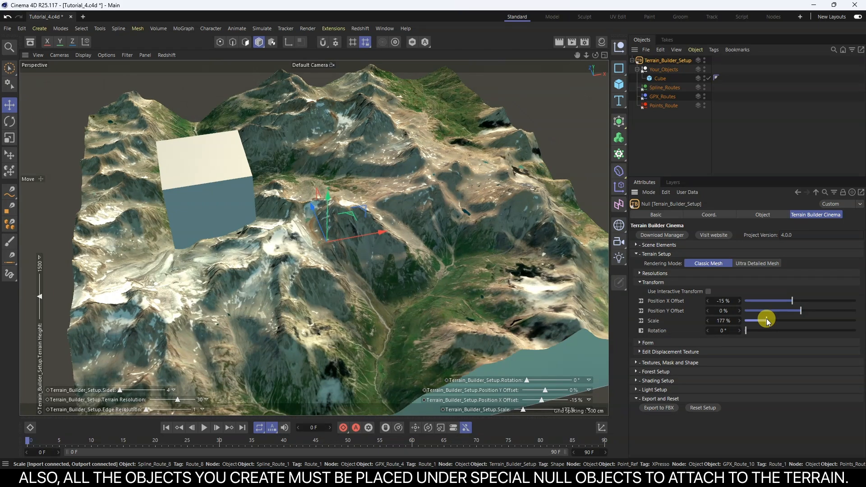
- Reset the terrain's position offsets, scale and rotation to their defaults and delete the cube under Your_Objects
drag(661, 302, 657, 331)
right_click(654, 323)
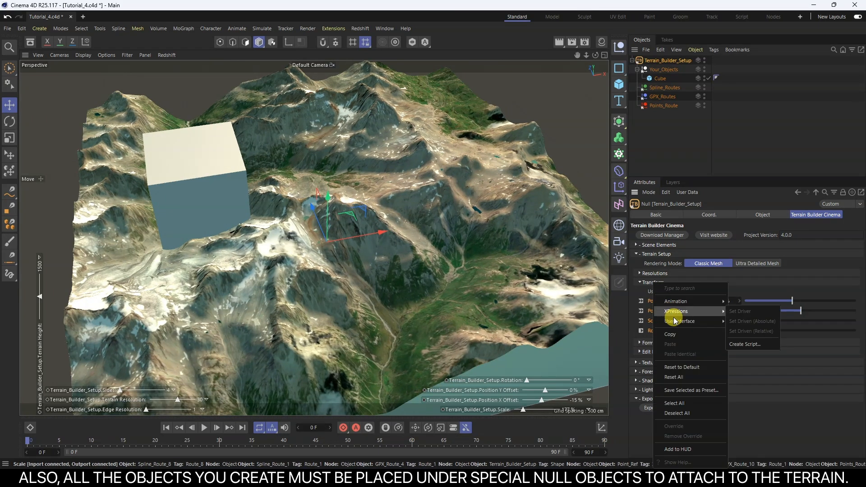
click(681, 367)
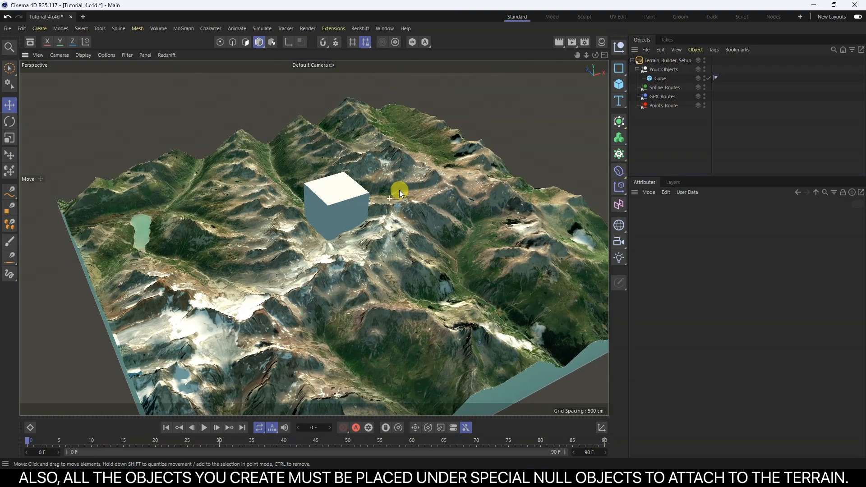
click(659, 78)
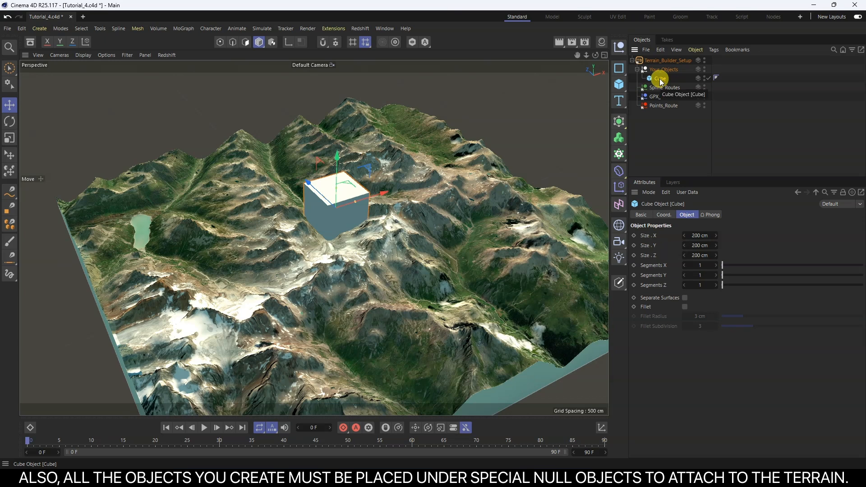
key(Delete)
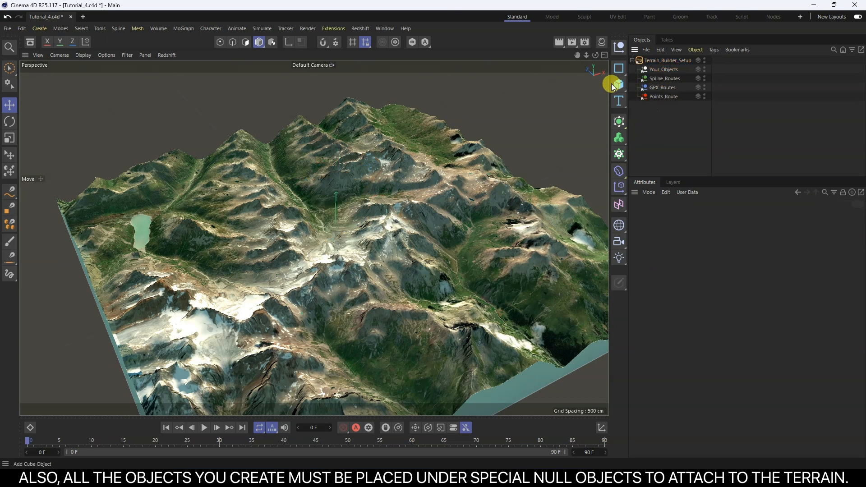
- Add a null object named Point_1 and duplicate it as a second null named Point_2
click(621, 49)
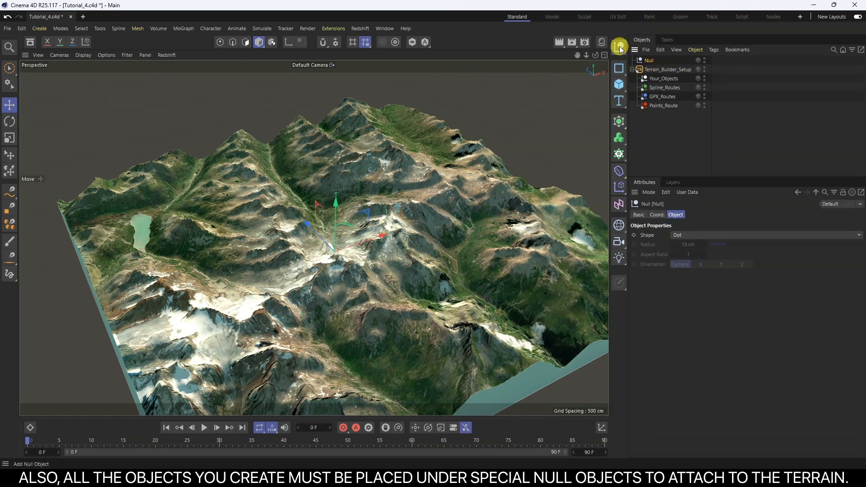
double_click(651, 61)
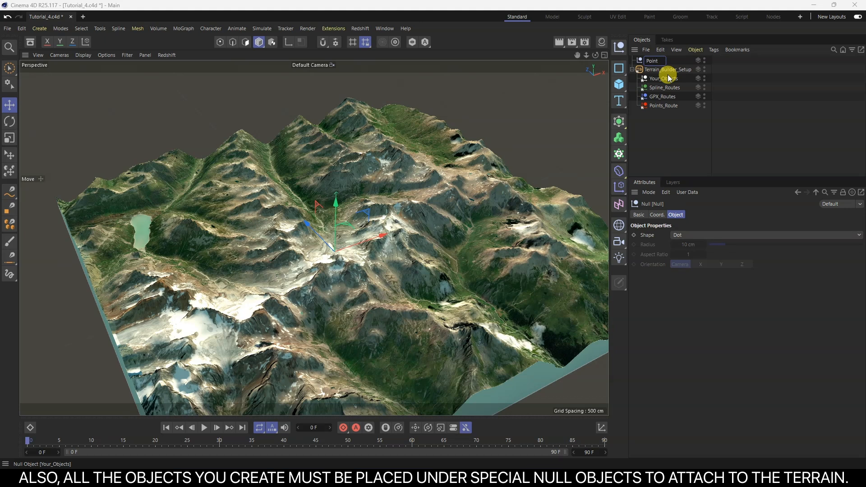
ctrl+drag(659, 63, 661, 73)
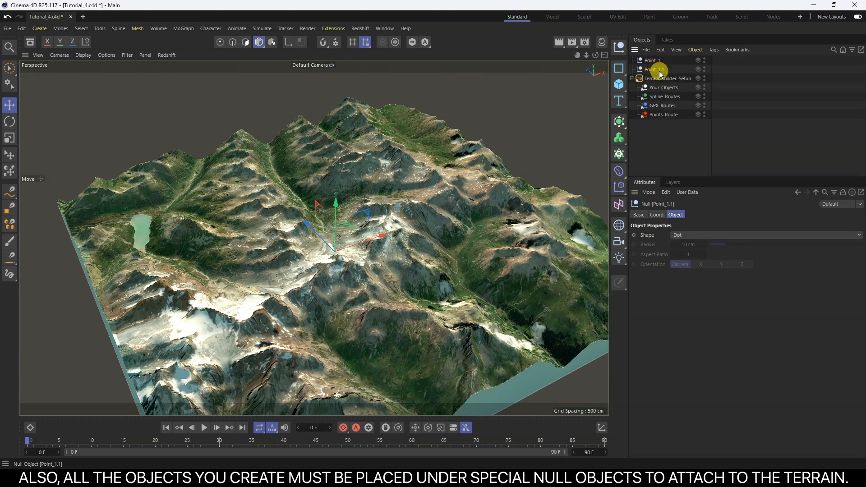
- Move the Point_1 and Point_2 nulls apart to opposite sides of the terrain
click(652, 62)
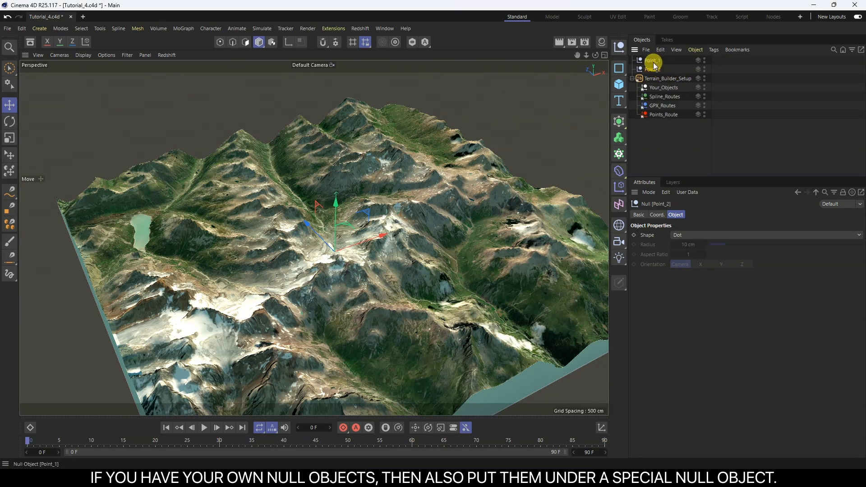
click(652, 70)
drag(190, 284, 508, 187)
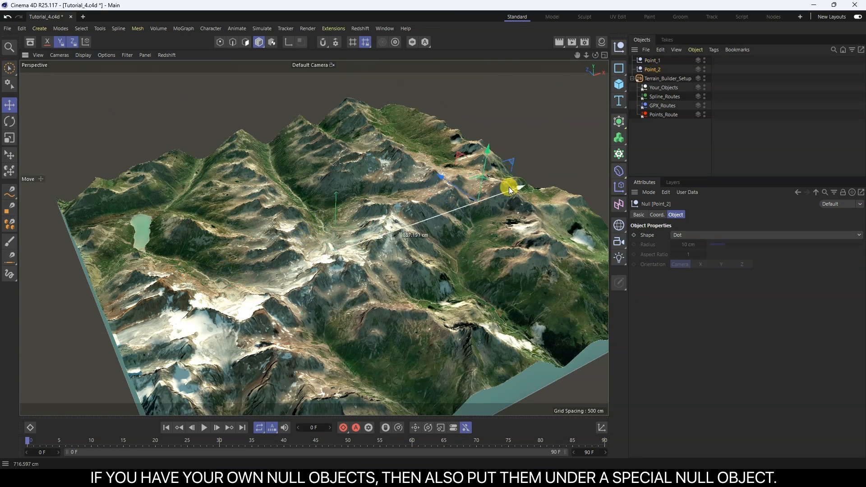
- Give both point nulls the Sphere shape with a 40 cm radius and raise them to the terrain surface
ctrl+click(652, 60)
click(684, 235)
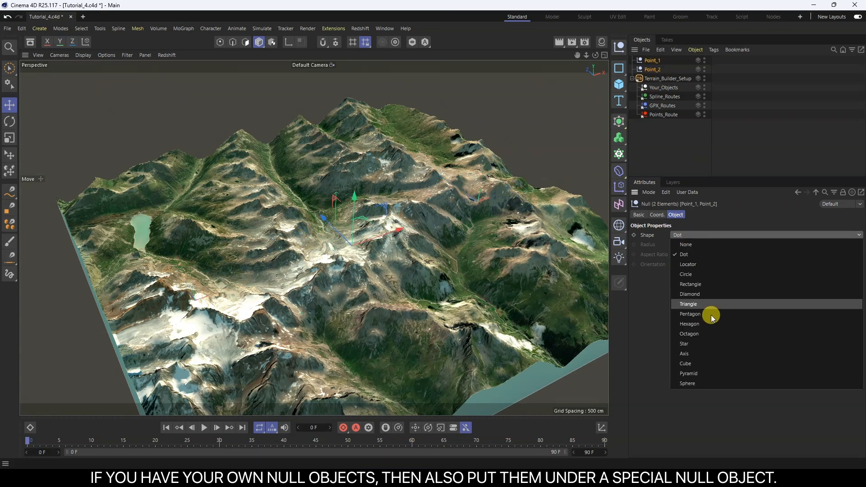
click(689, 383)
drag(354, 183, 350, 163)
drag(688, 250, 712, 265)
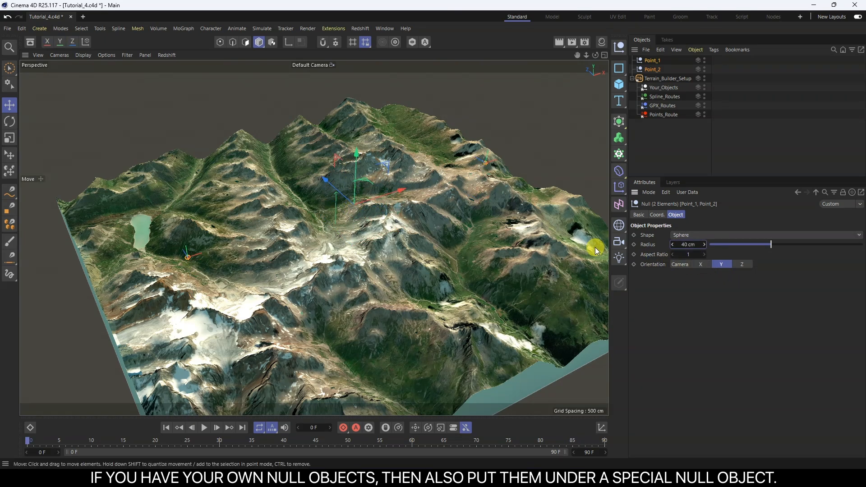
- Place the Point_1 and Point_2 nulls under the Points_Route null of the terrain setup
alt+drag(294, 205, 485, 232)
click(663, 129)
click(655, 68)
alt+drag(328, 234, 347, 239)
click(266, 169)
drag(274, 184, 343, 215)
drag(654, 72, 663, 116)
- Examine the Route_1 point settings of Points_Route and the Transform settings of Terrain_Builder_Setup
click(657, 99)
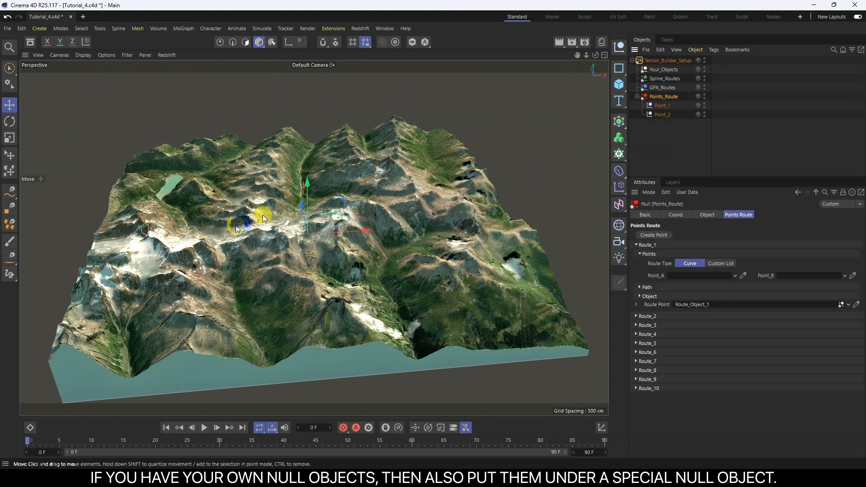
alt+drag(257, 217, 275, 223)
click(668, 61)
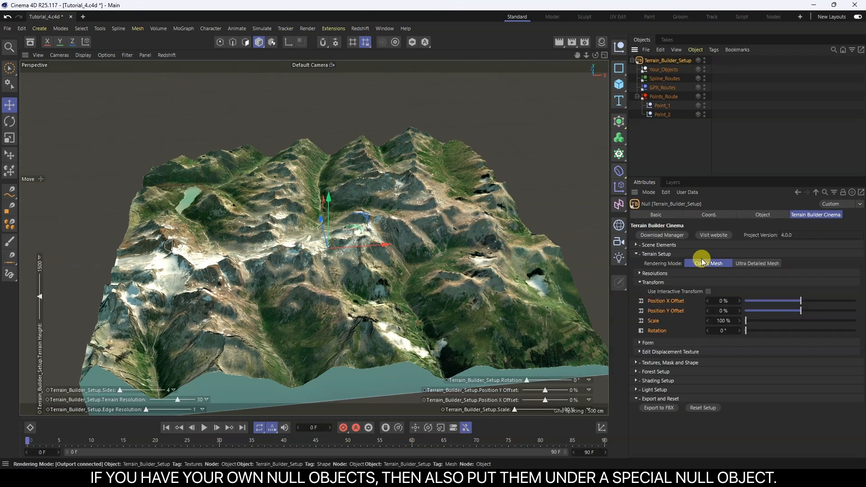
click(653, 283)
click(674, 145)
click(662, 98)
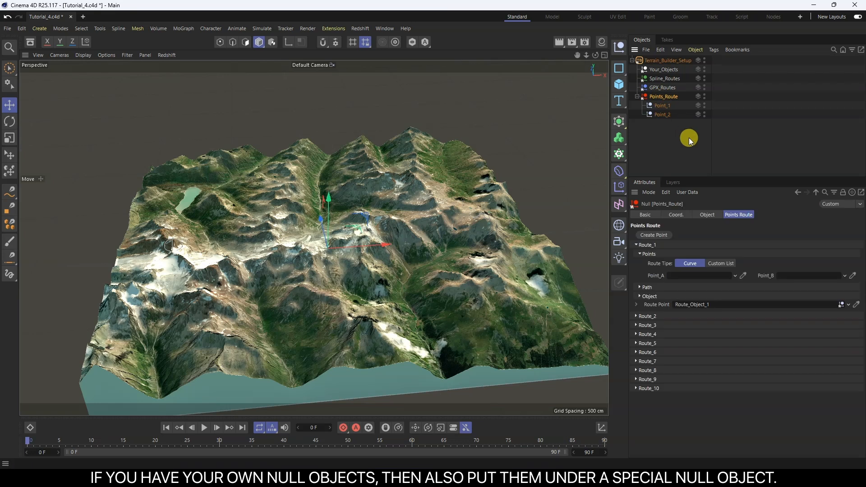
click(665, 273)
click(672, 135)
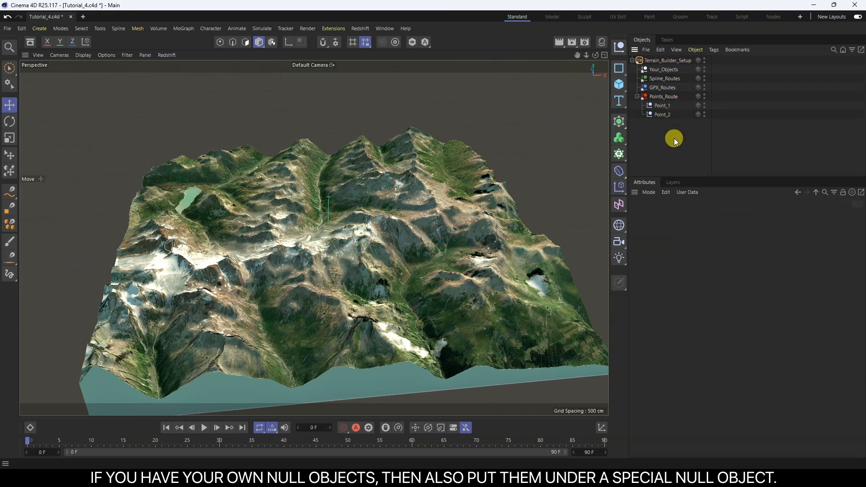
- Assign Point_1 as Point_A and Point_2 as Point_B of Route_1 and set Points_Path_1 to 100%
click(663, 96)
click(649, 246)
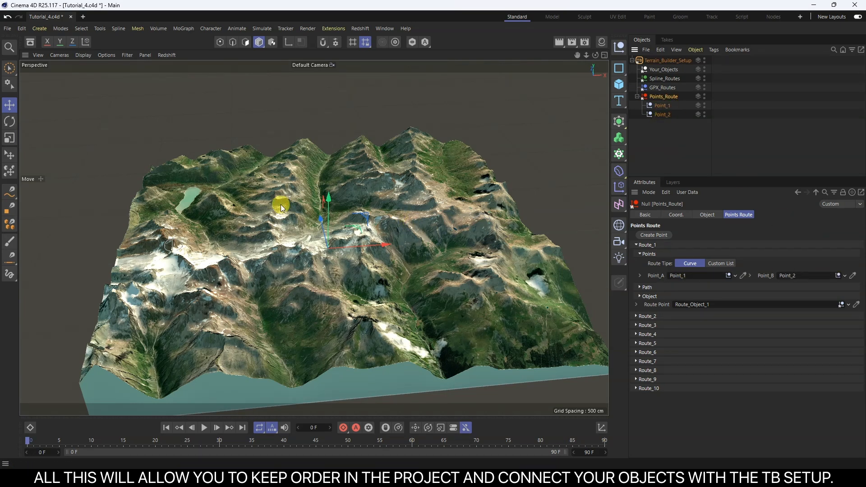
click(646, 287)
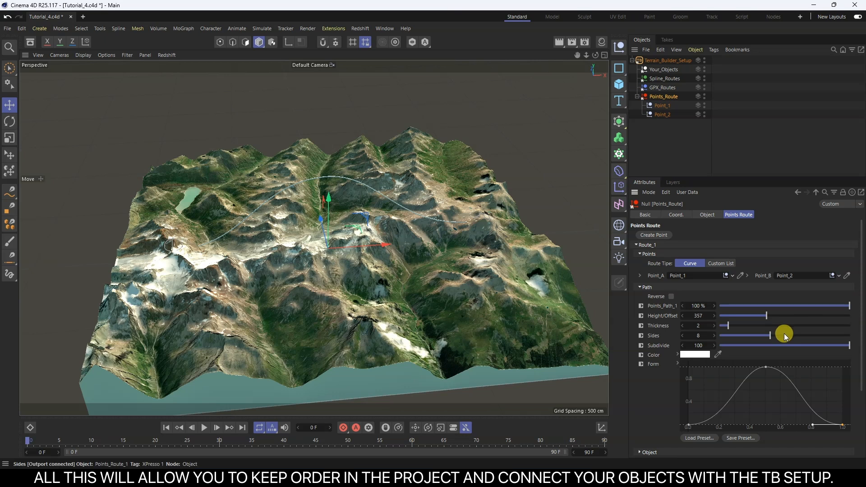
drag(834, 306, 807, 308)
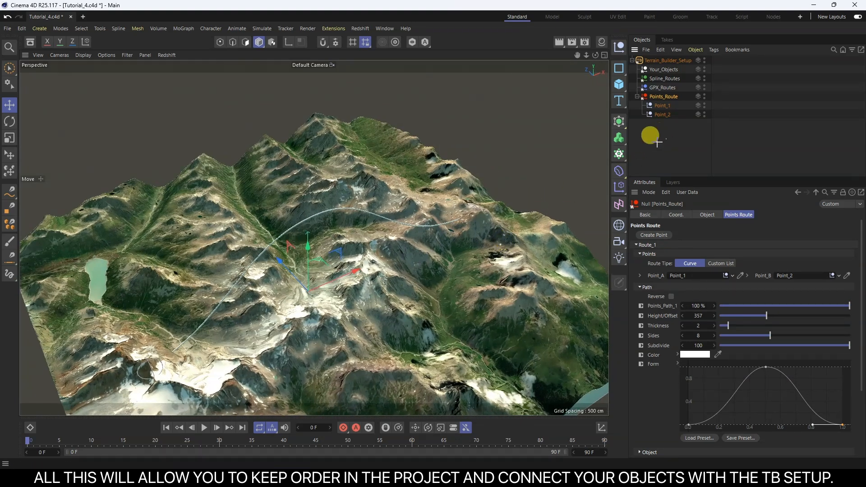
- Reposition the Point_2 null on the terrain to adjust the end of the curved route
click(649, 139)
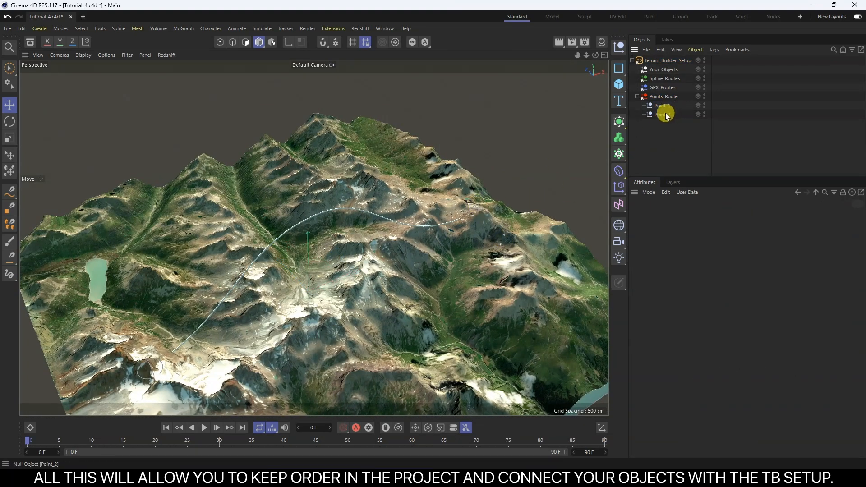
click(665, 113)
scroll(479, 190, up, 3)
drag(472, 183, 431, 216)
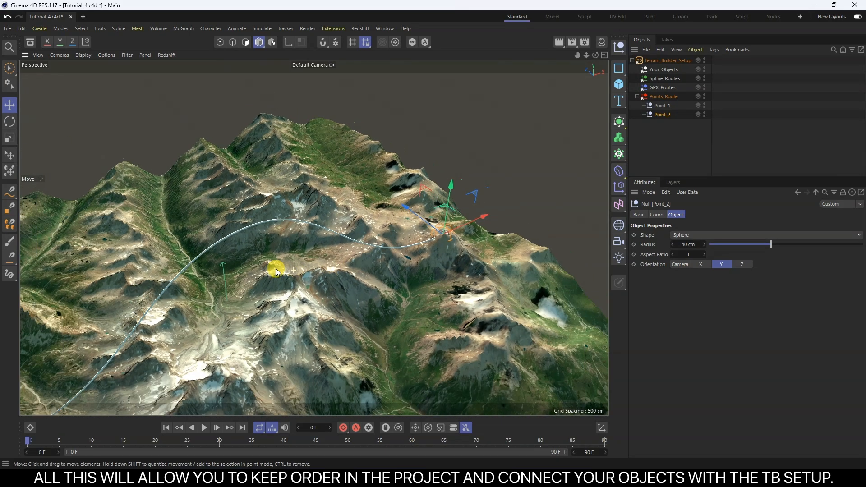
alt+drag(275, 269, 516, 175)
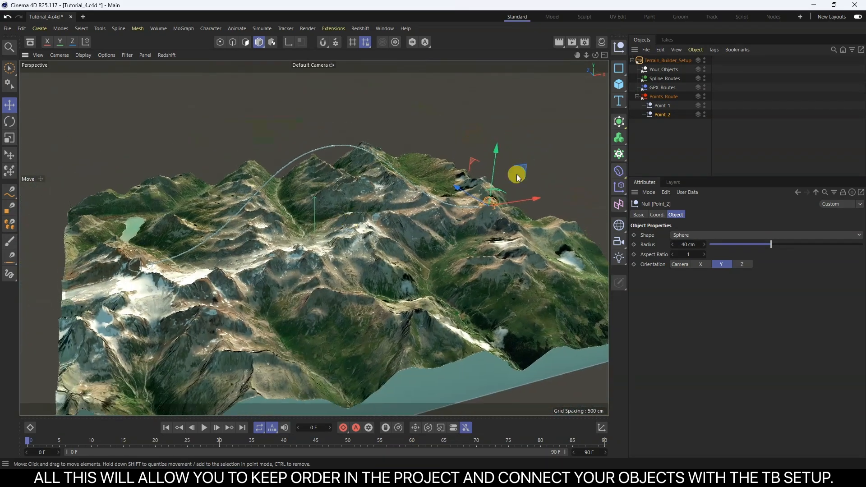
- Reshape the Form curve of the Route_1 path into a rounded arch with steeper slopes at both ends
click(668, 97)
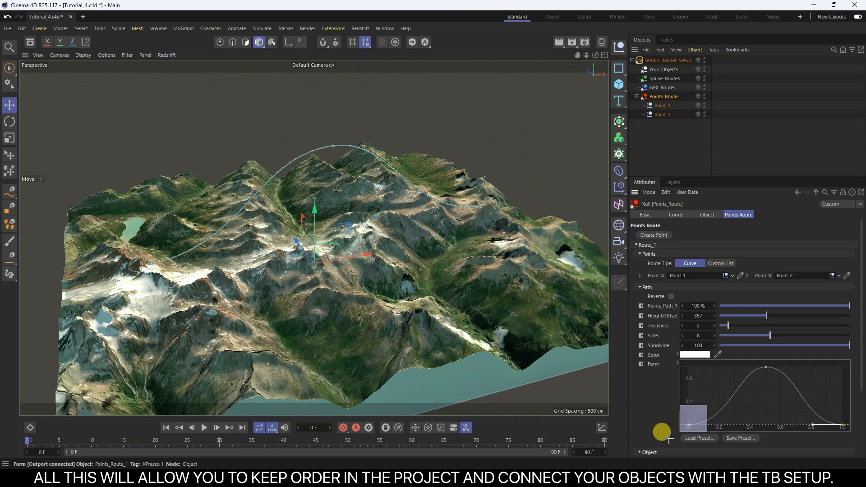
drag(710, 406, 790, 424)
drag(822, 396, 822, 396)
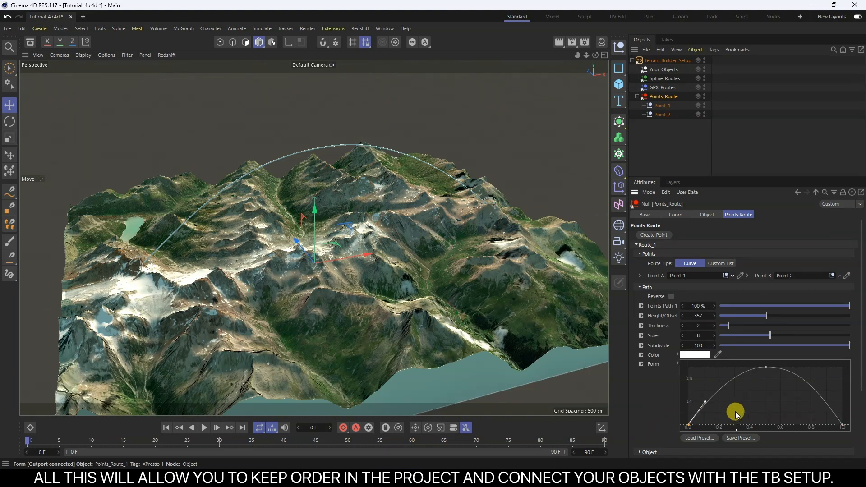